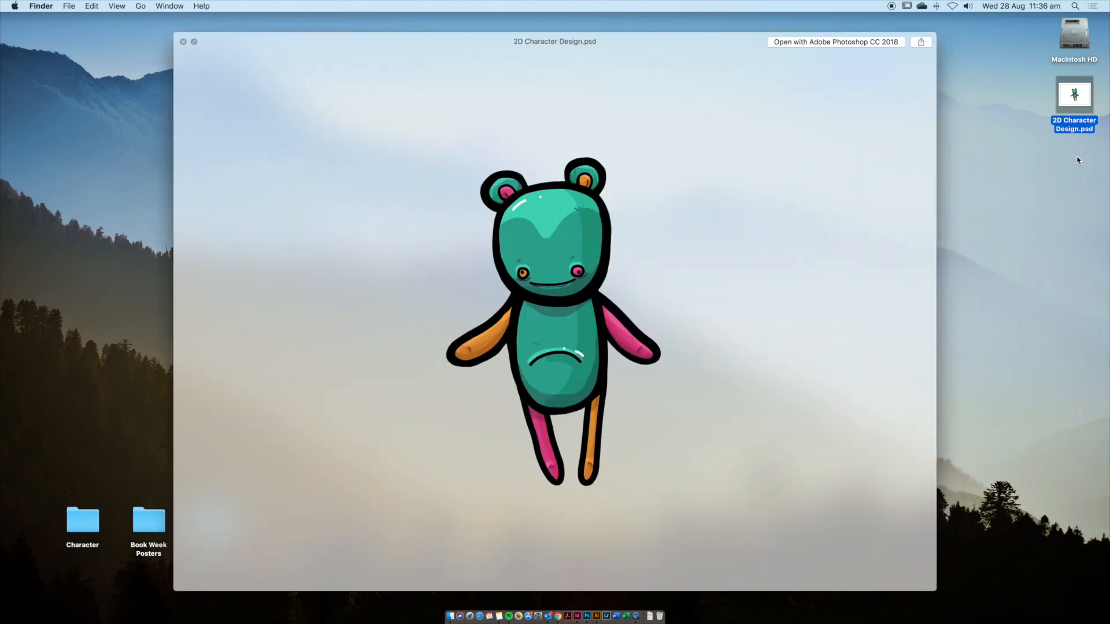
Close the preview, duplicate 2D Character Design.psd on the desktop and place the copy directly below the original
key(space)
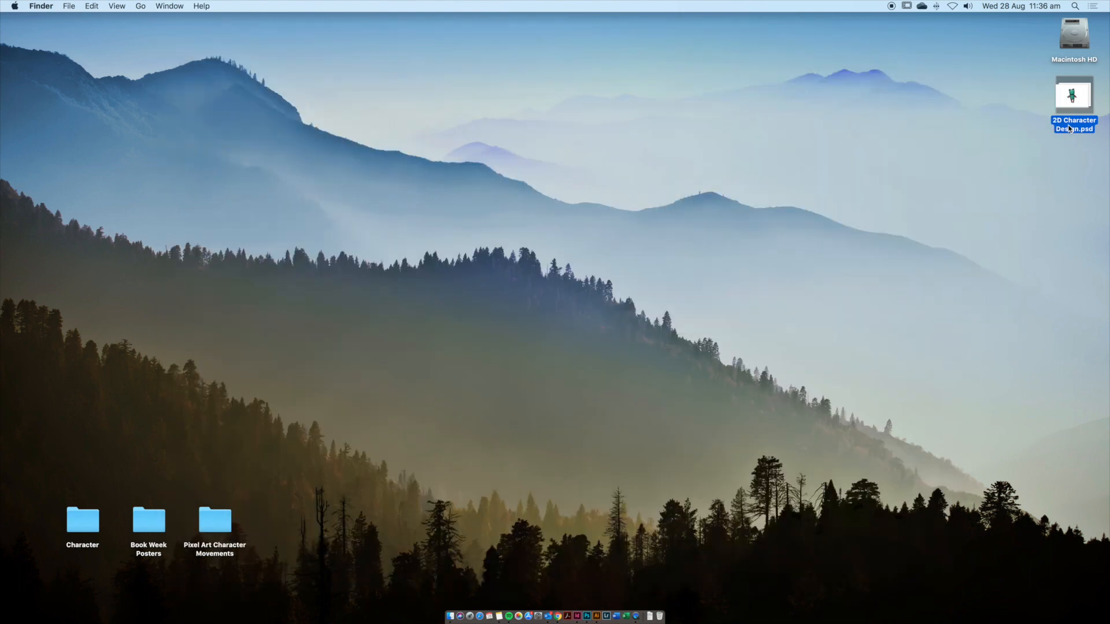
right_click(1068, 126)
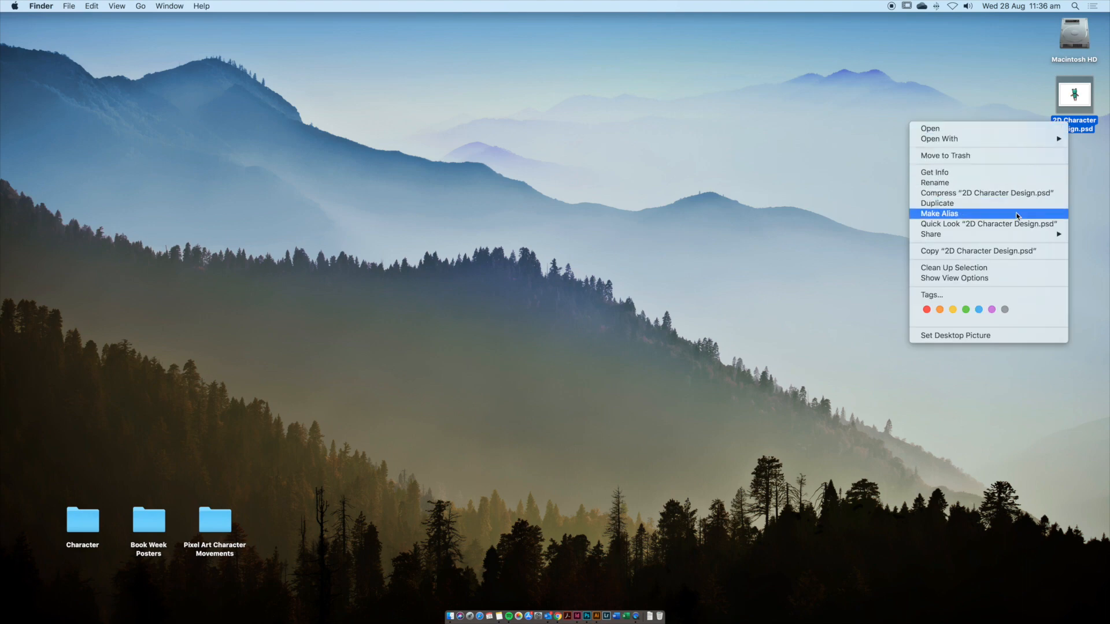
click(1017, 210)
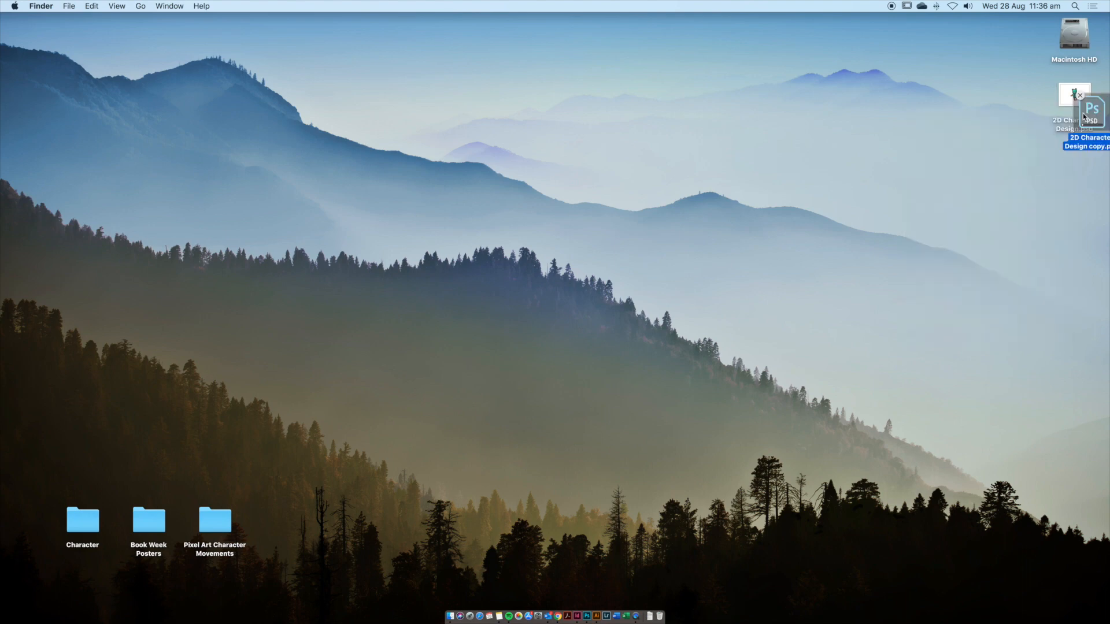
drag(1081, 122, 1082, 153)
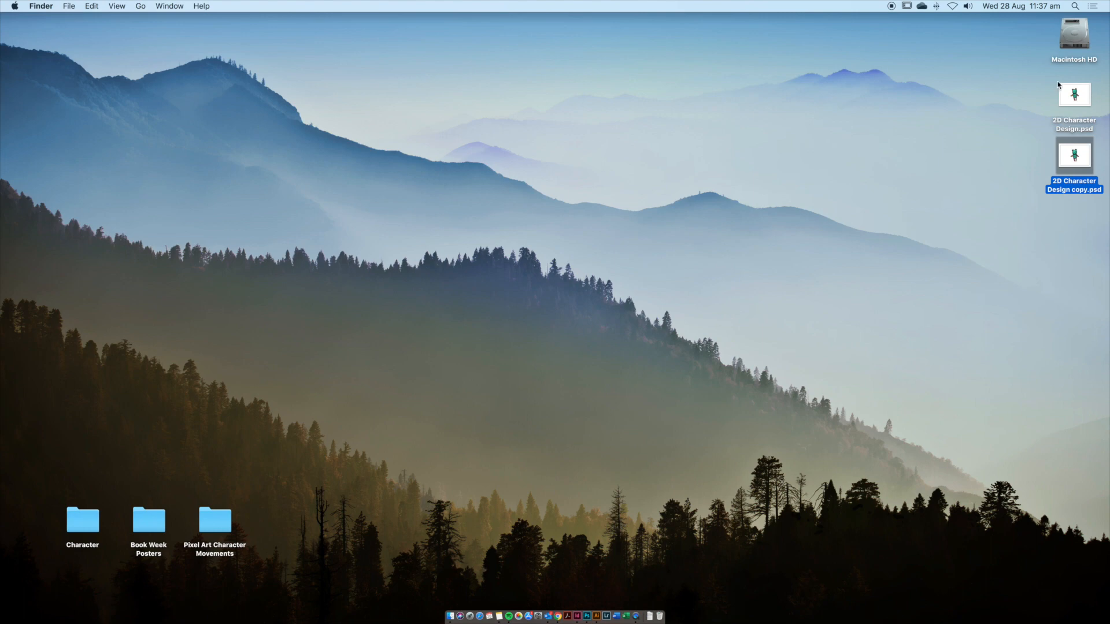
Rename the copied file as 2D Character Design Movement 1.psd
right_click(1069, 186)
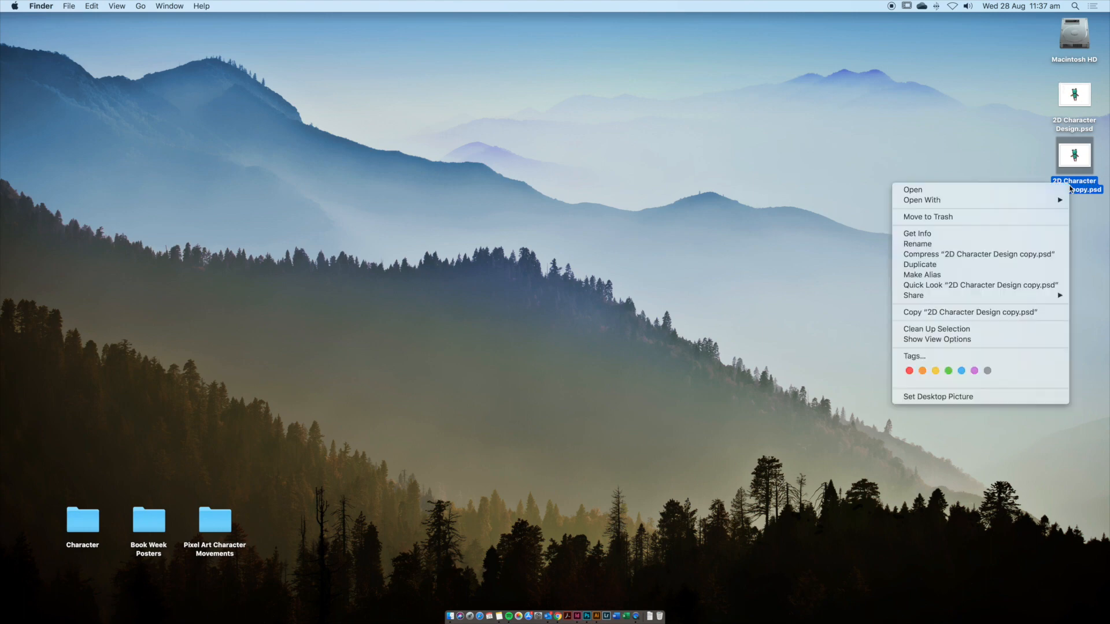
click(1029, 244)
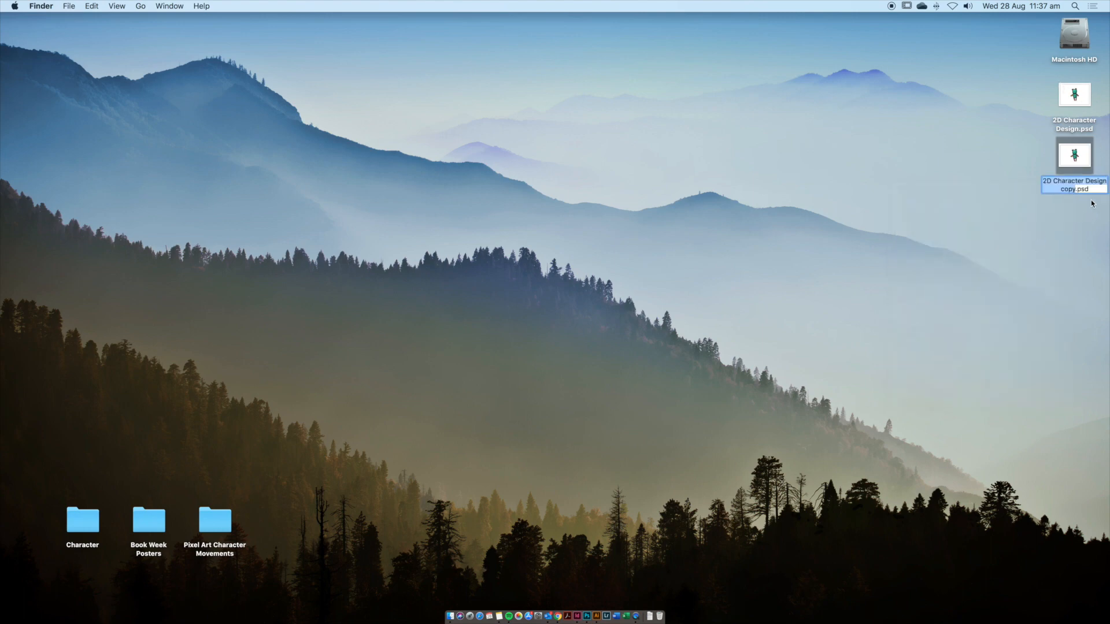
click(1075, 188)
key(BackSpace)
key(BackSpace)
key(BackSpace)
key(BackSpace)
text(Movement 1)
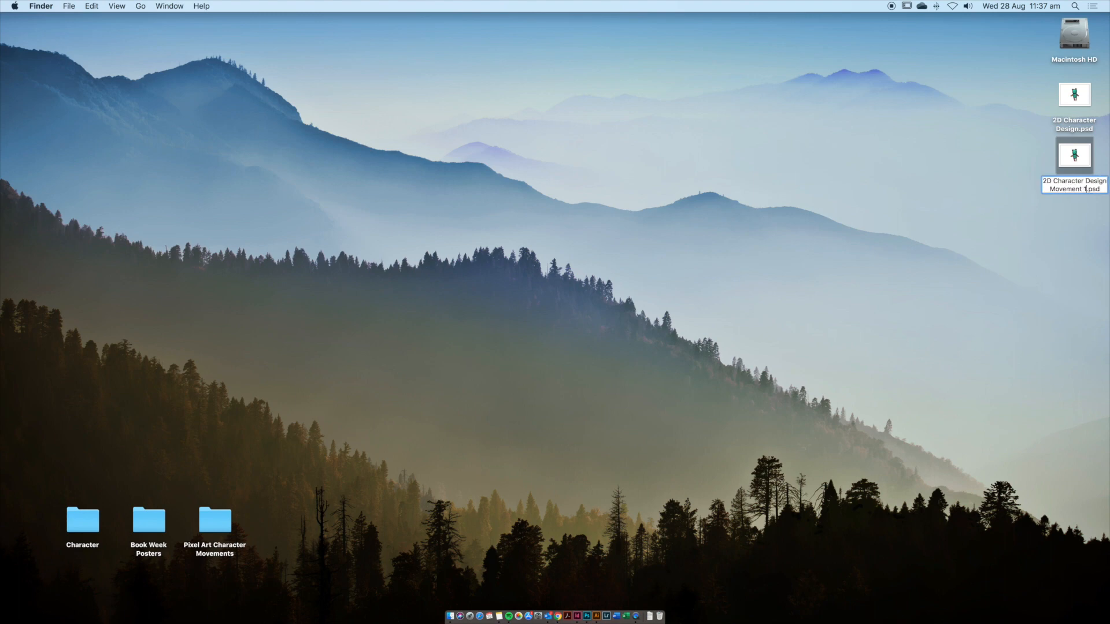
key(Return)
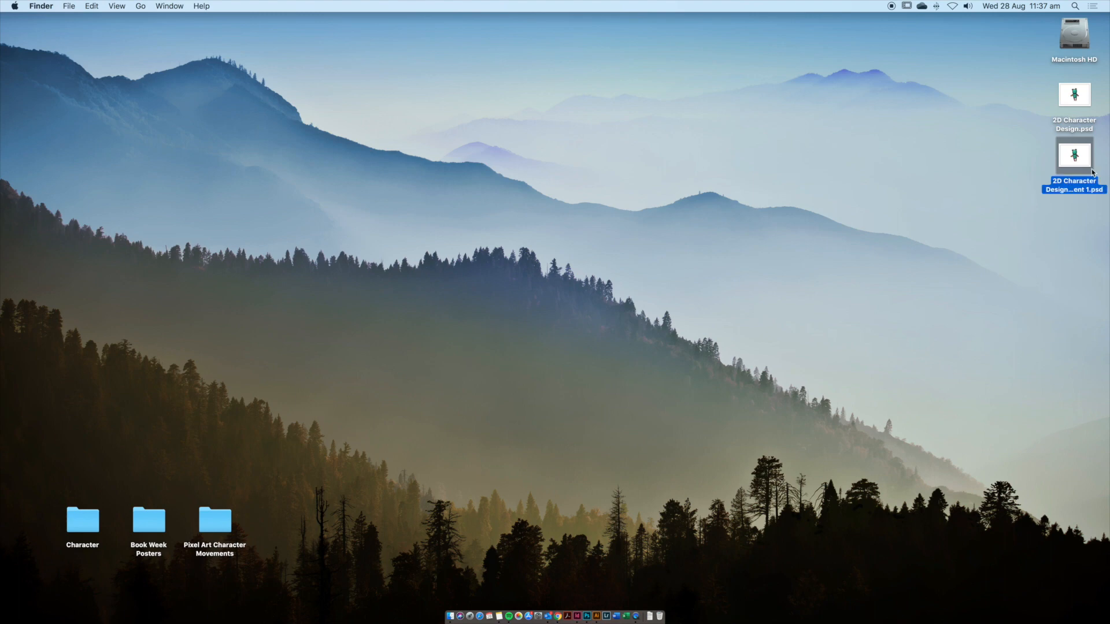
Open 2D Character Design Movement 1.psd in Adobe Photoshop CC 2018
right_click(1066, 155)
mouse_move(1045, 172)
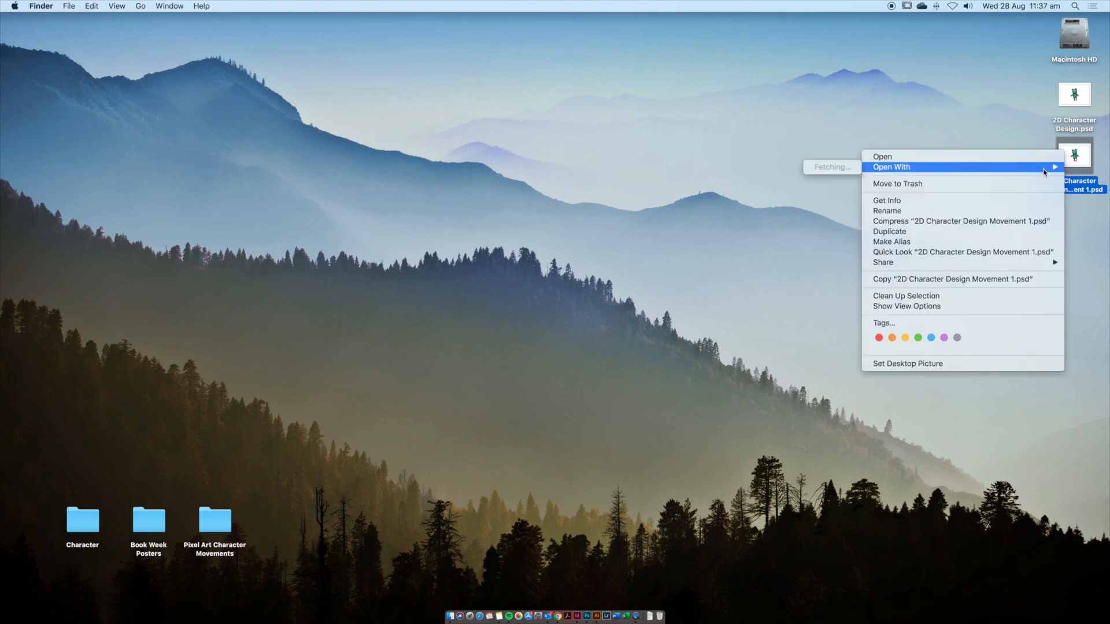
click(801, 167)
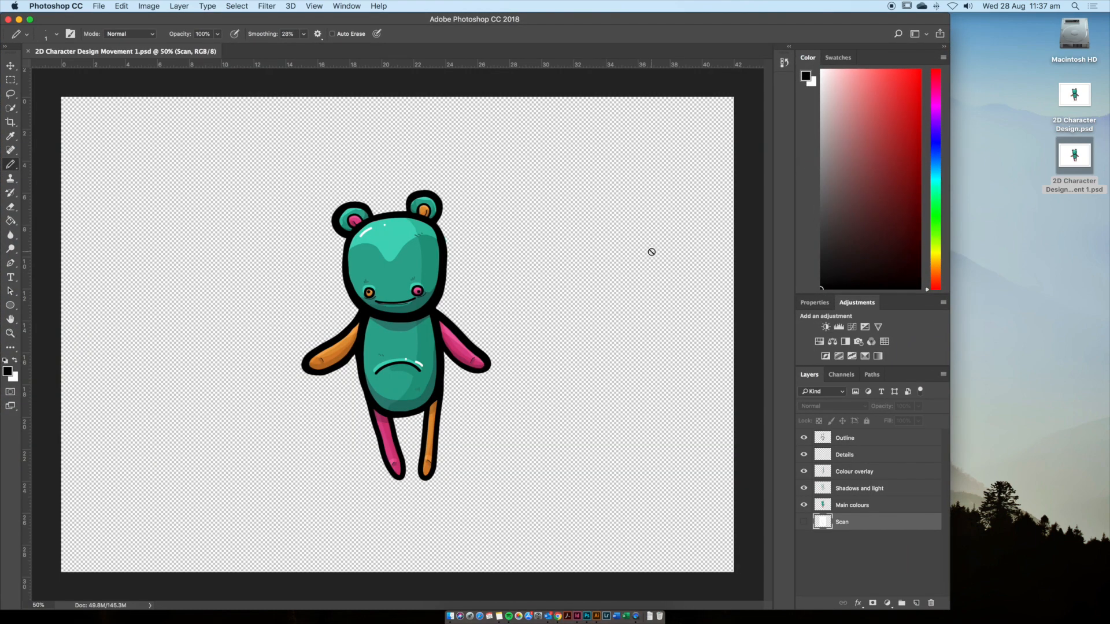
Delete the Scan layer and merge all layers from Outline down to Main colours into a single layer
click(931, 604)
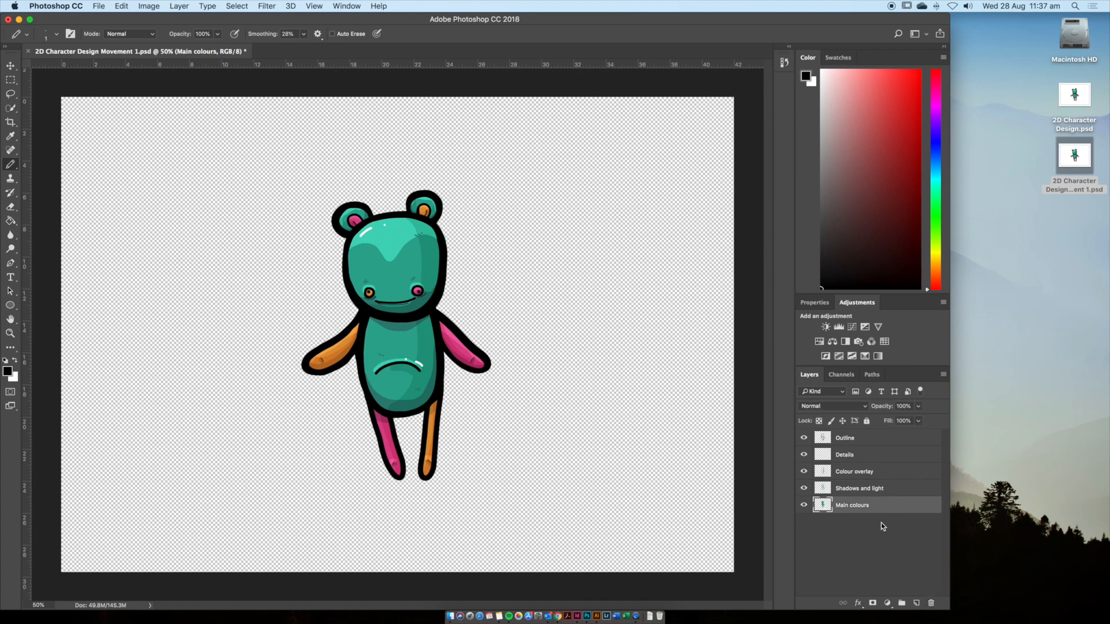
shift+click(867, 441)
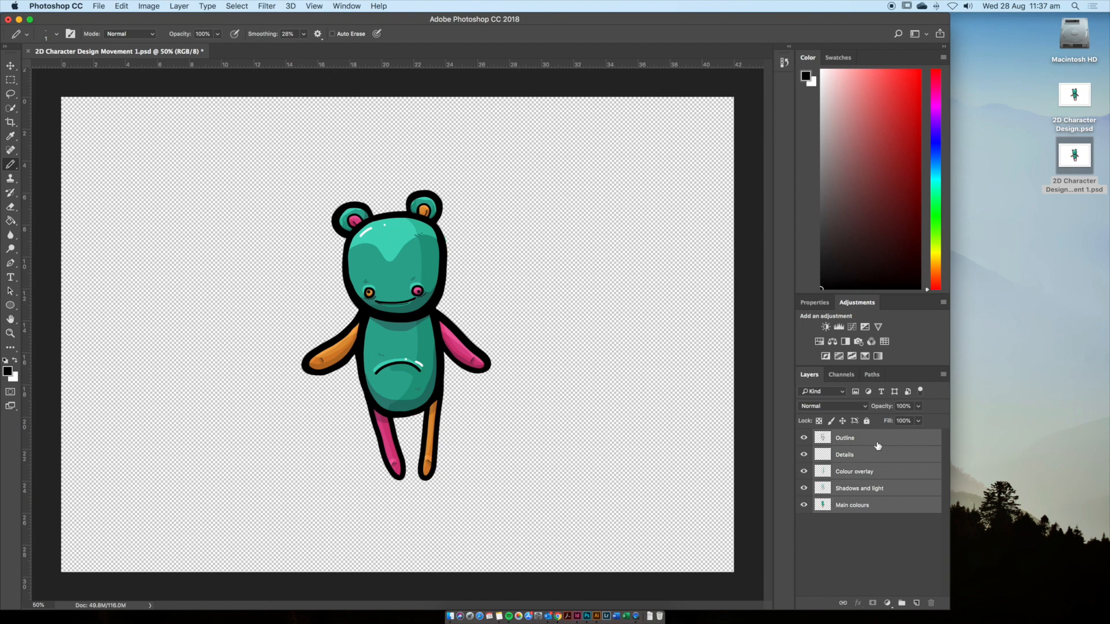
click(878, 440)
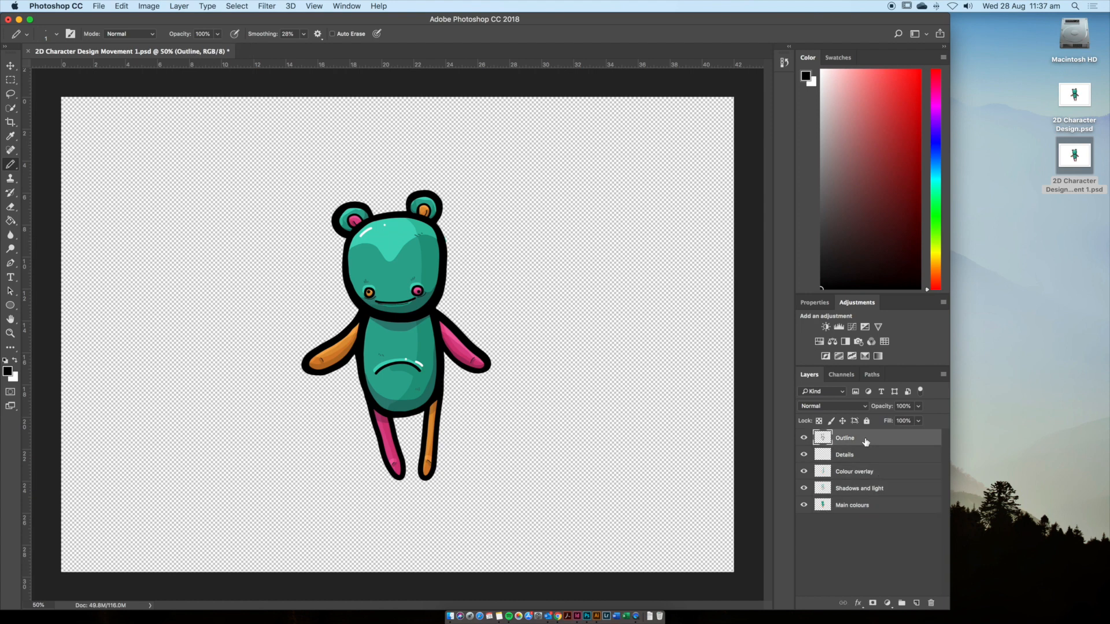
shift+click(885, 508)
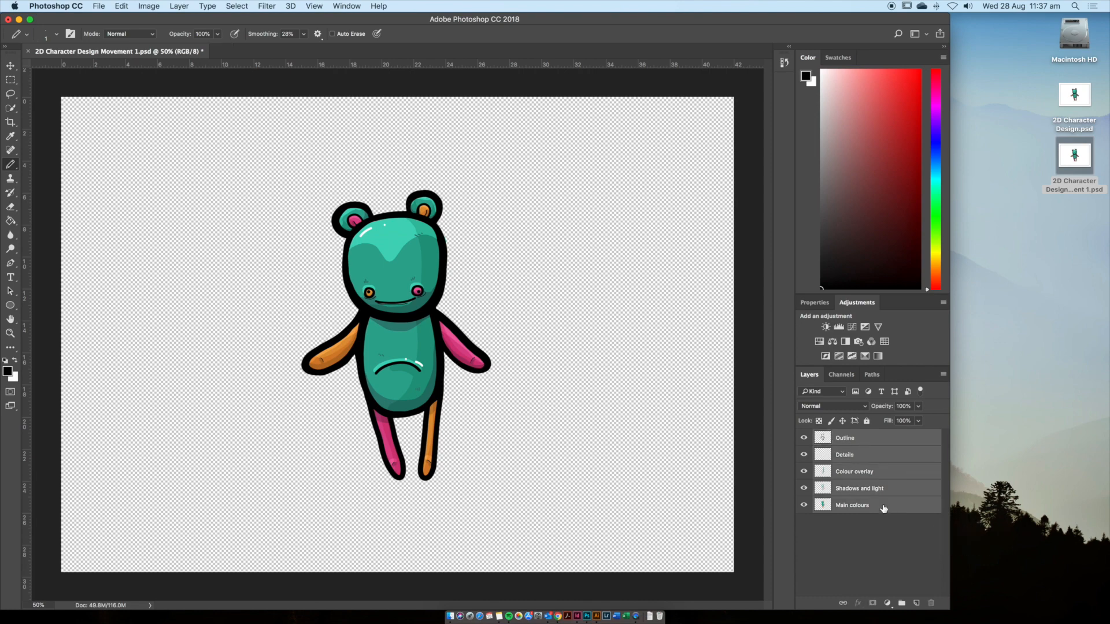
right_click(883, 508)
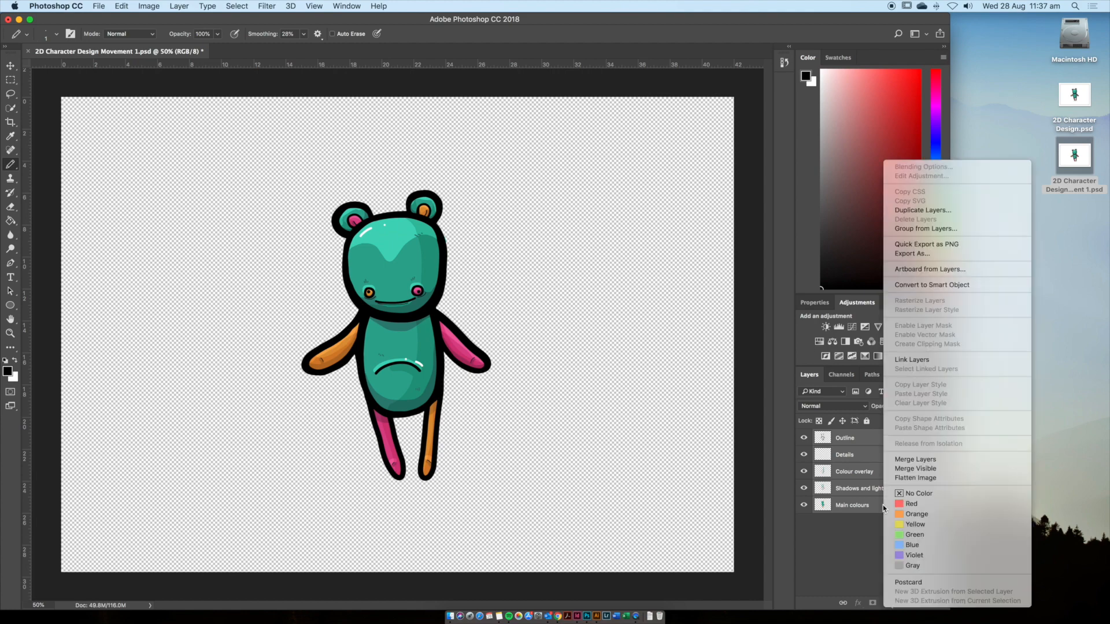
click(919, 461)
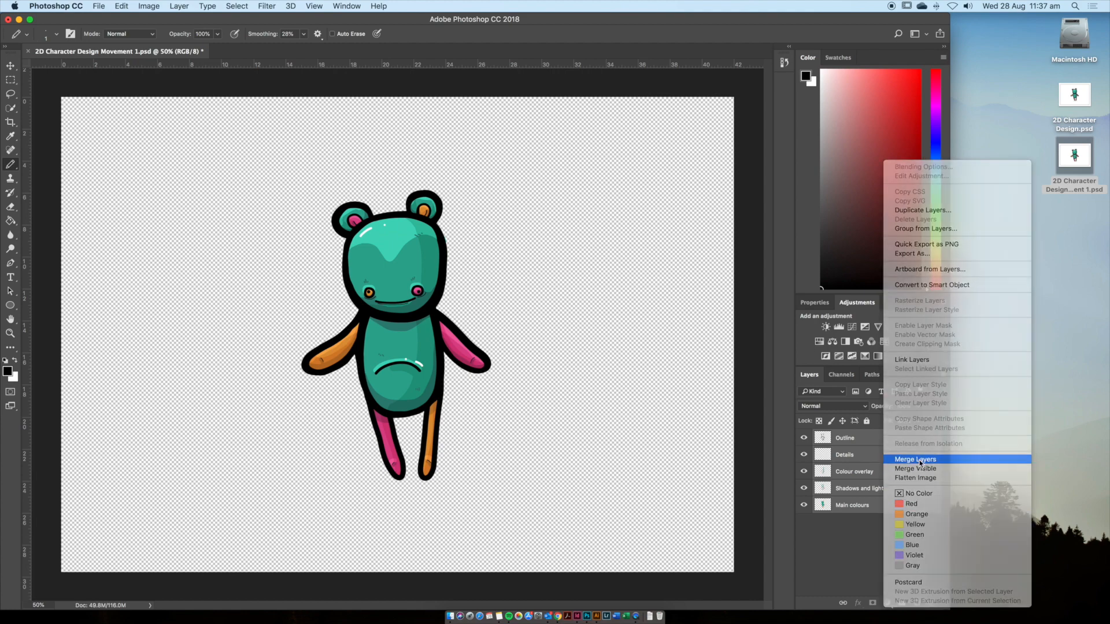
Rename the merged character layer as Movement 1.1
double_click(847, 442)
text(Moveme)
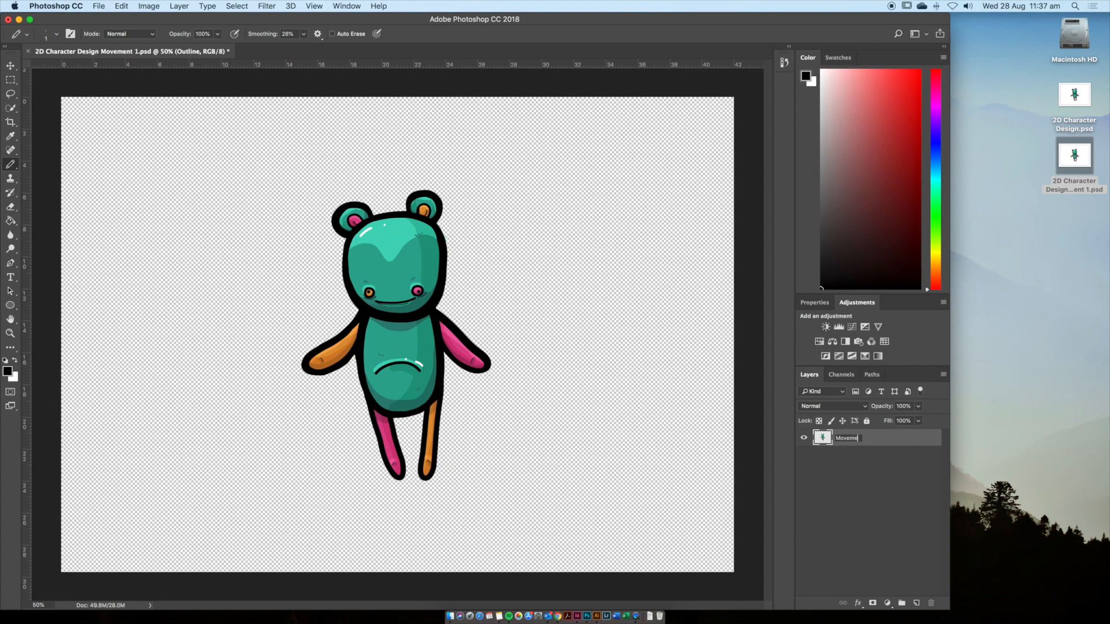
text(nt 1.1)
key(Return)
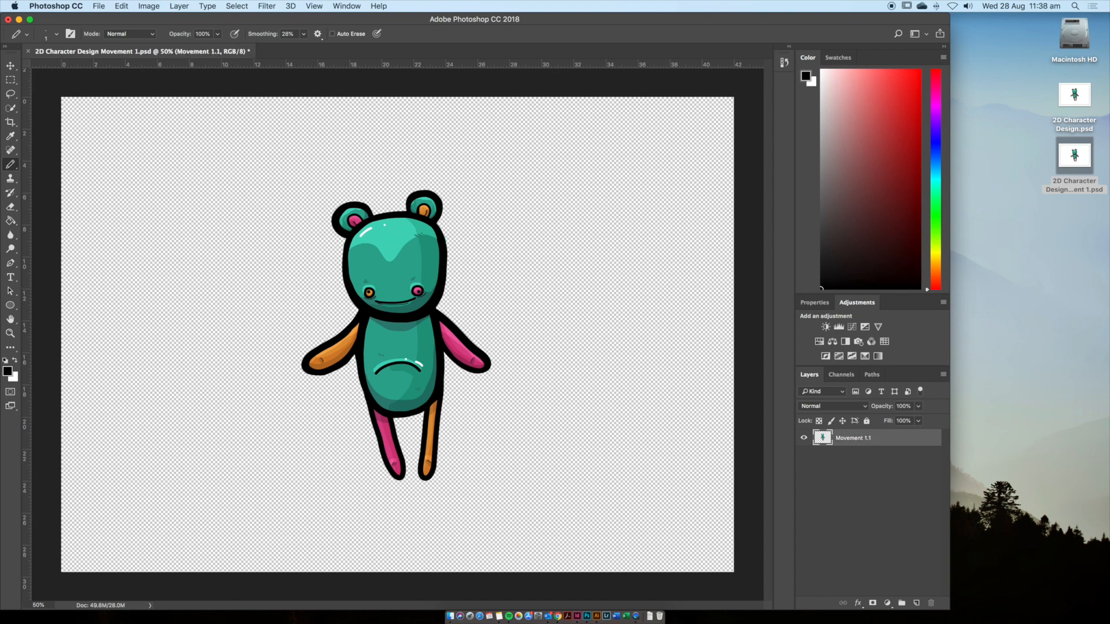
Duplicate the Movement 1.1 layer and name the copy Movement 1.2
drag(882, 442, 917, 602)
double_click(873, 440)
click(888, 438)
key(BackSpace)
key(BackSpace)
key(BackSpace)
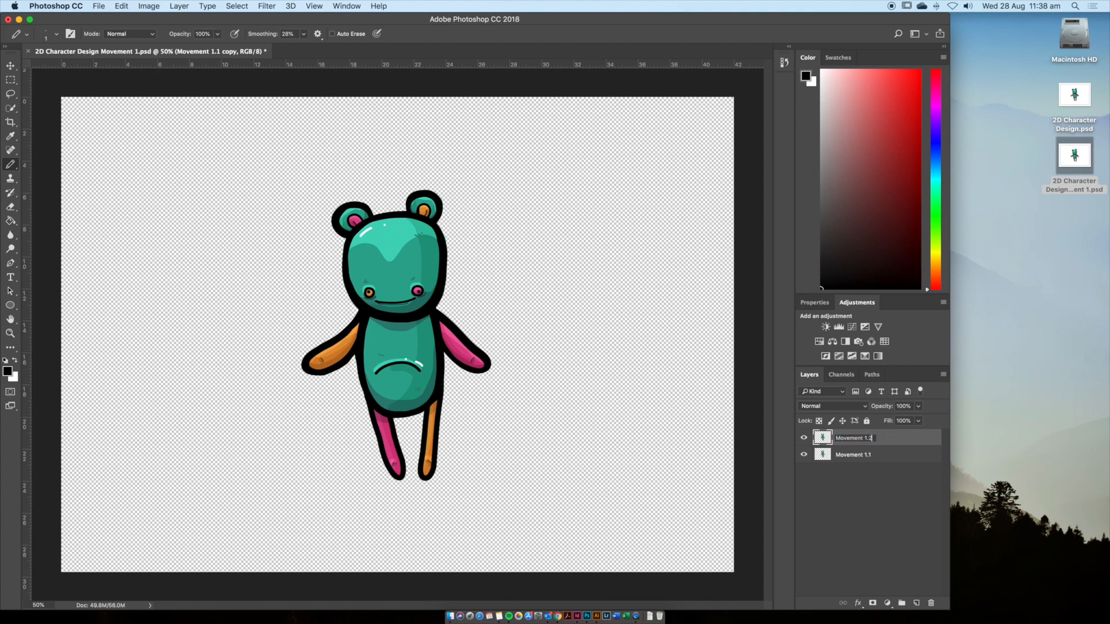
text(2)
key(Return)
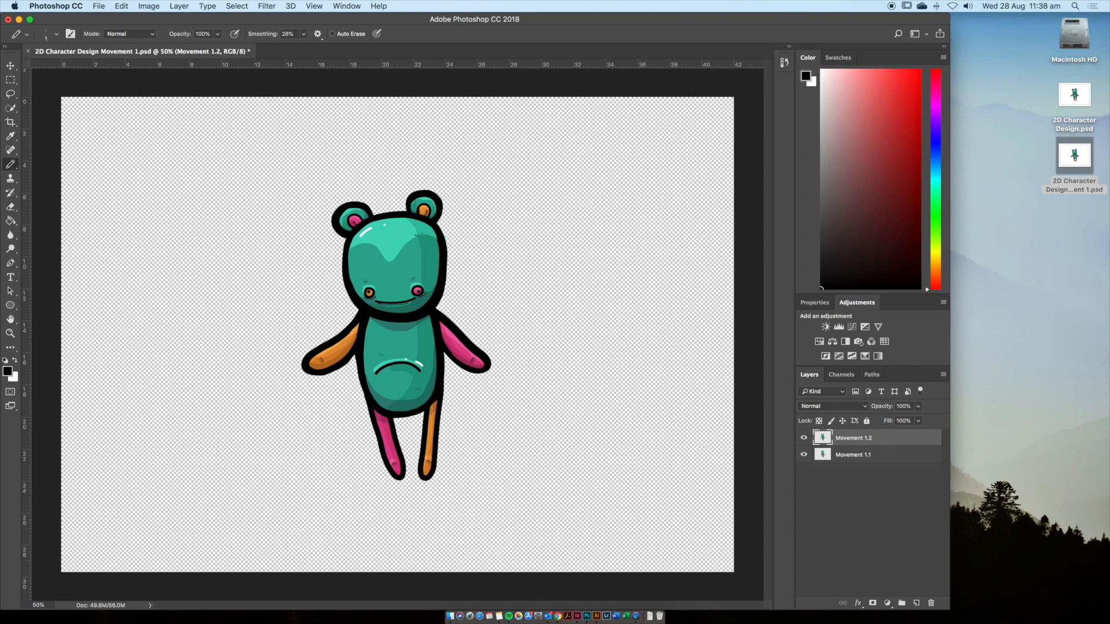
Reduce the Movement 1.1 layer's opacity and check it by briefly hiding the Movement 1.2 layer
click(887, 457)
click(917, 406)
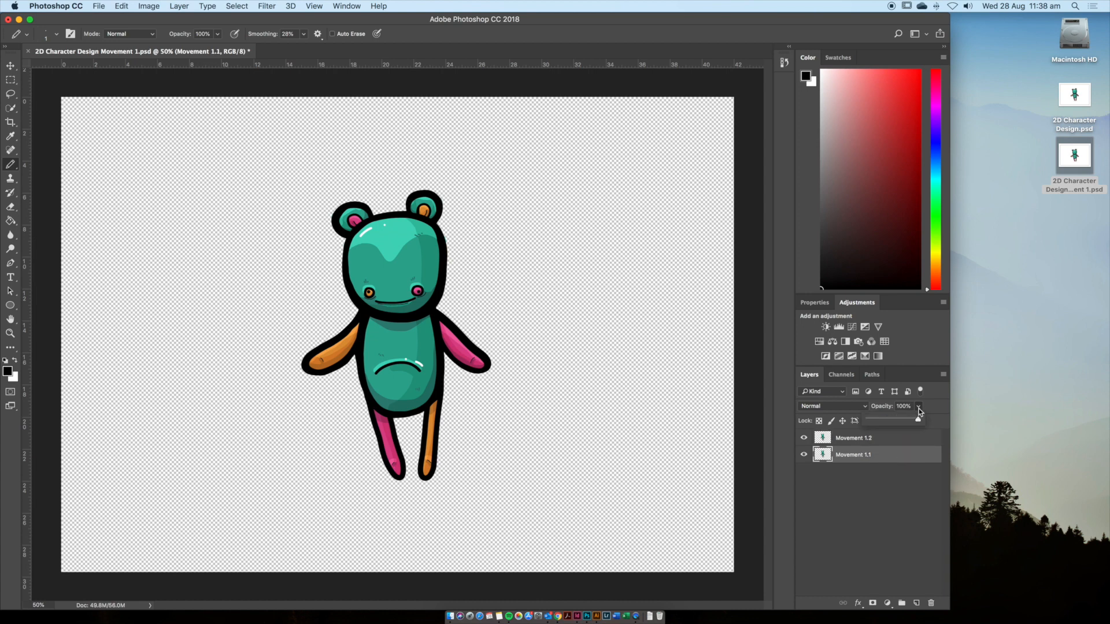
drag(893, 422, 888, 424)
click(890, 439)
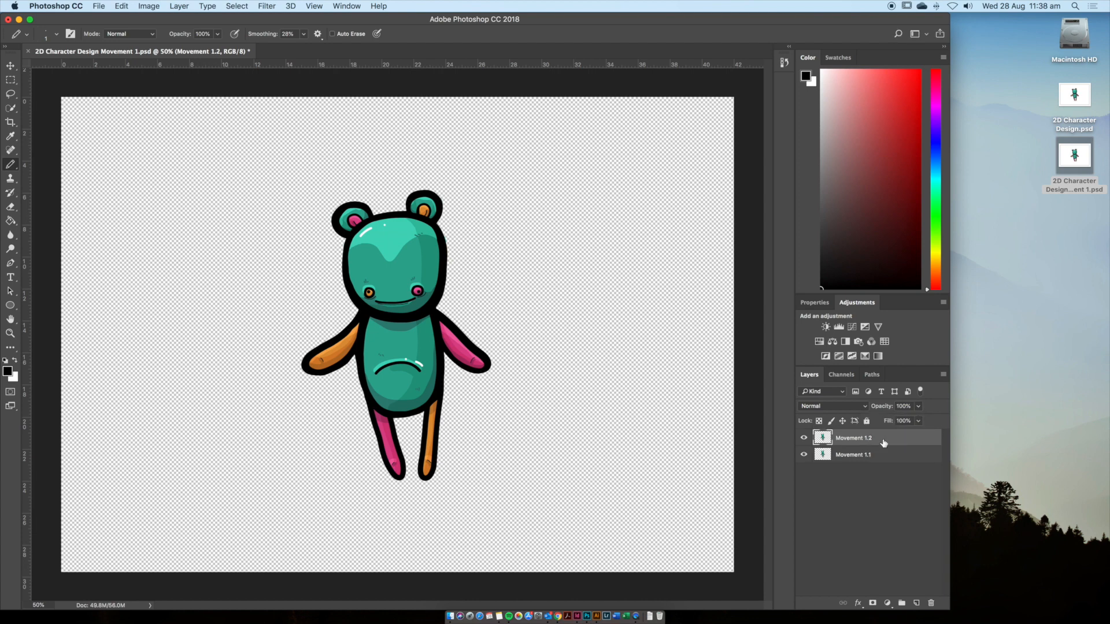
click(803, 439)
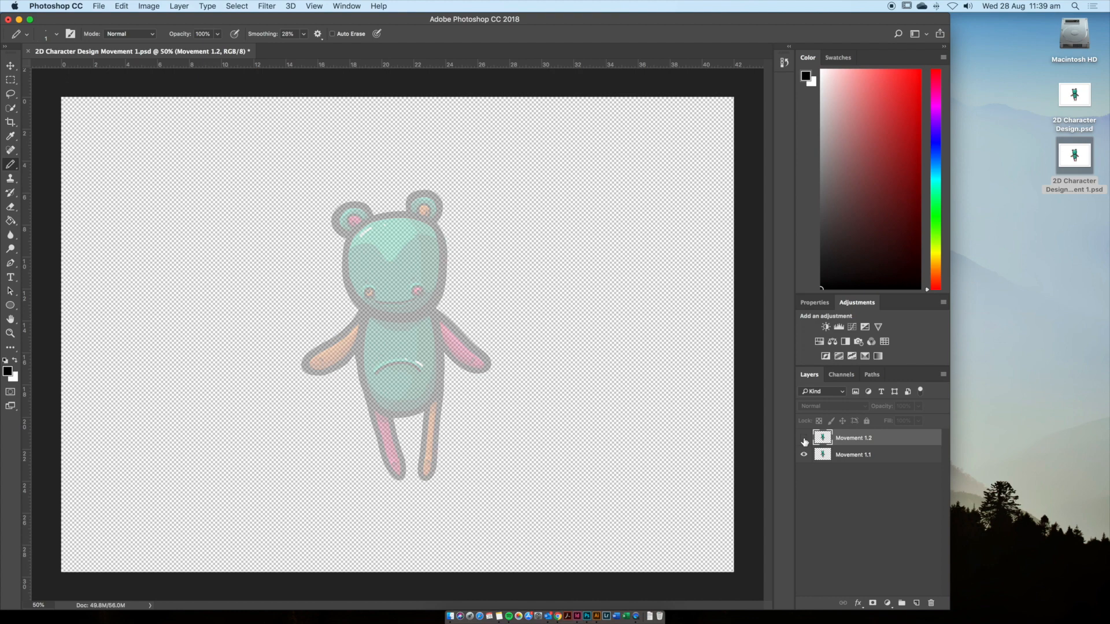
click(804, 439)
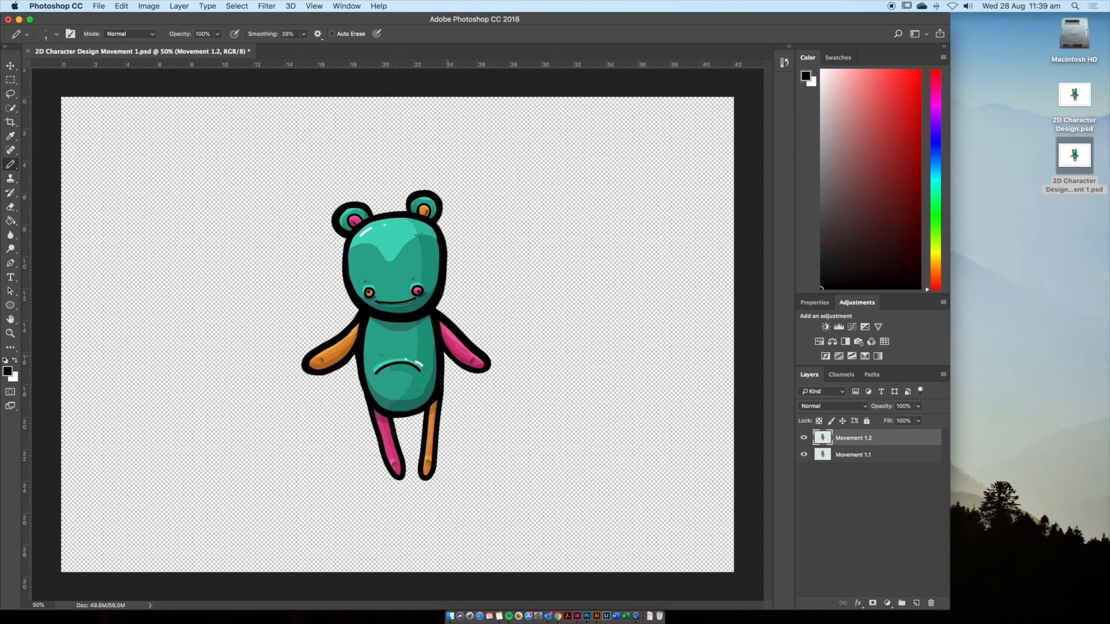
Select the character's pink arm on the Movement 1.2 layer with the Lasso tool, following the edge where it joins the body
click(10, 95)
click(10, 94)
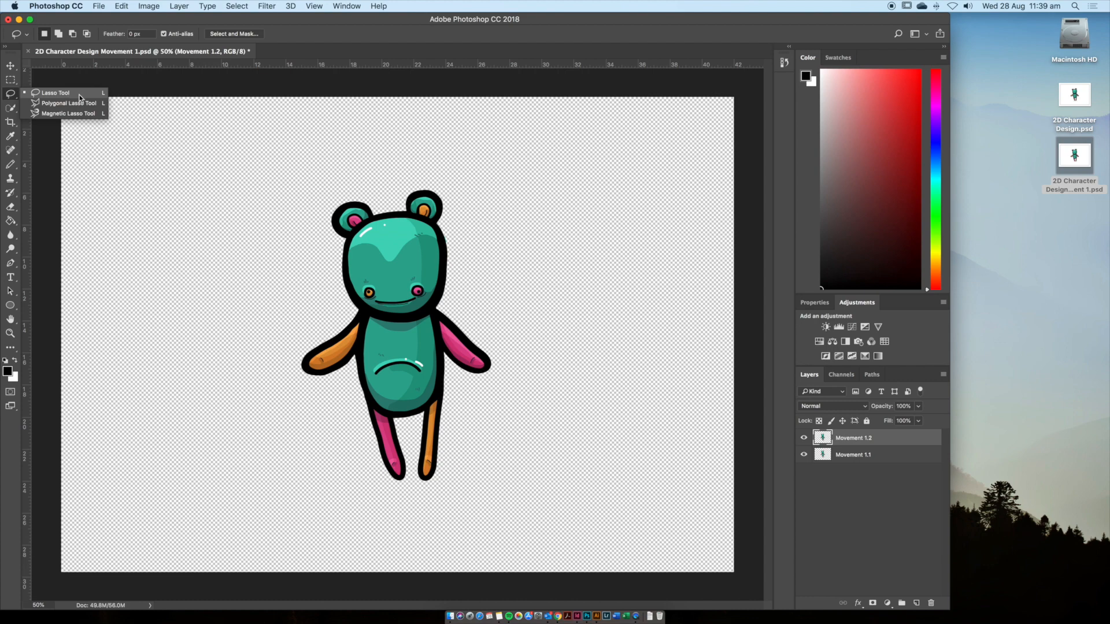
click(55, 95)
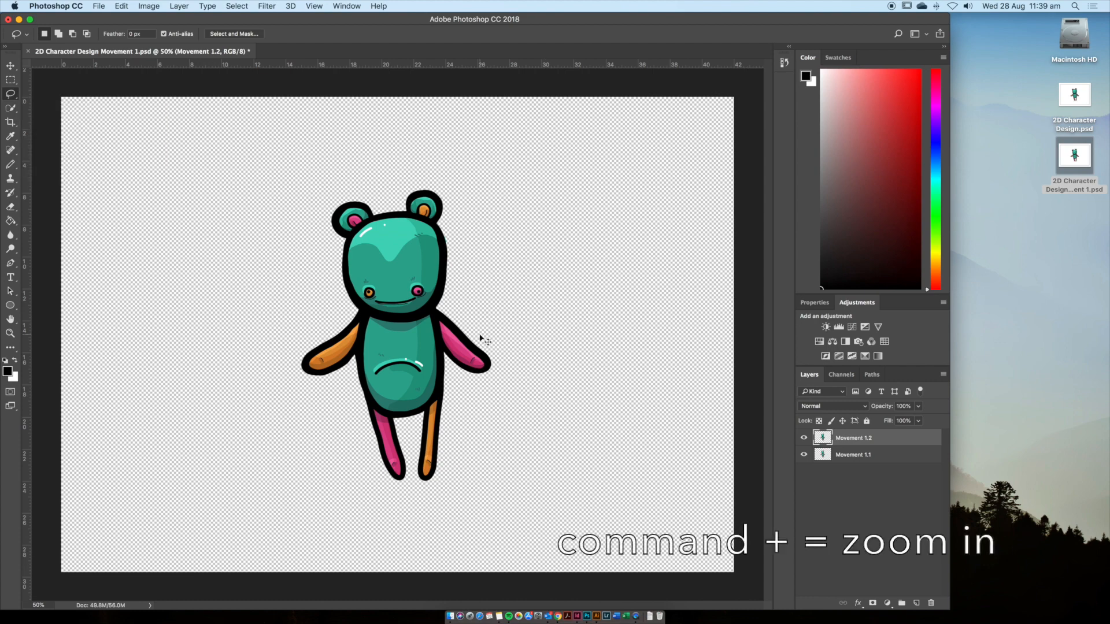
key(super+equal)
key(super+equal)
key(super+equal)
key(super+equal)
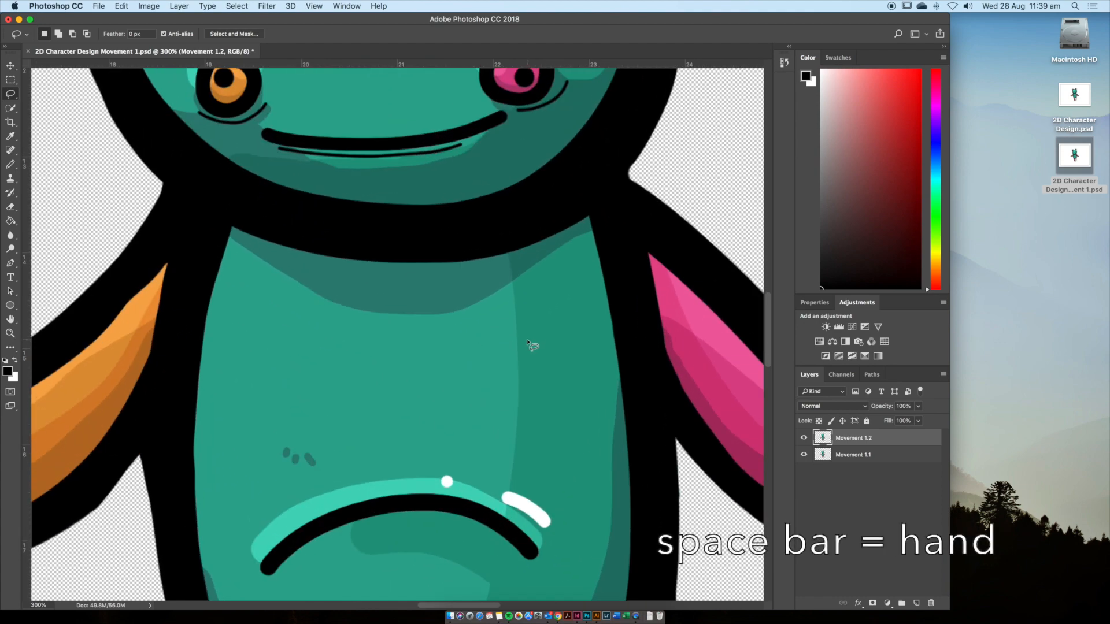
drag(537, 339, 255, 328)
drag(334, 368, 339, 347)
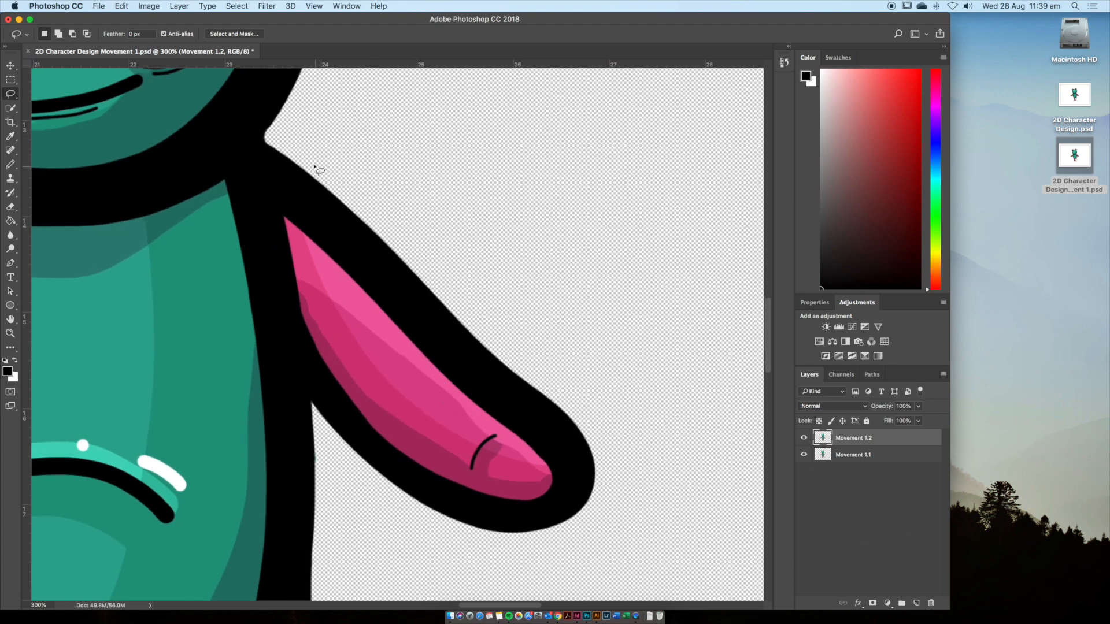
mouse_move(379, 100)
mouse_down()
mouse_move(331, 109)
mouse_move(265, 142)
mouse_move(307, 381)
mouse_move(516, 560)
mouse_move(576, 554)
mouse_move(613, 534)
mouse_move(636, 484)
mouse_move(606, 357)
mouse_move(497, 205)
mouse_move(416, 124)
mouse_move(372, 104)
mouse_up()
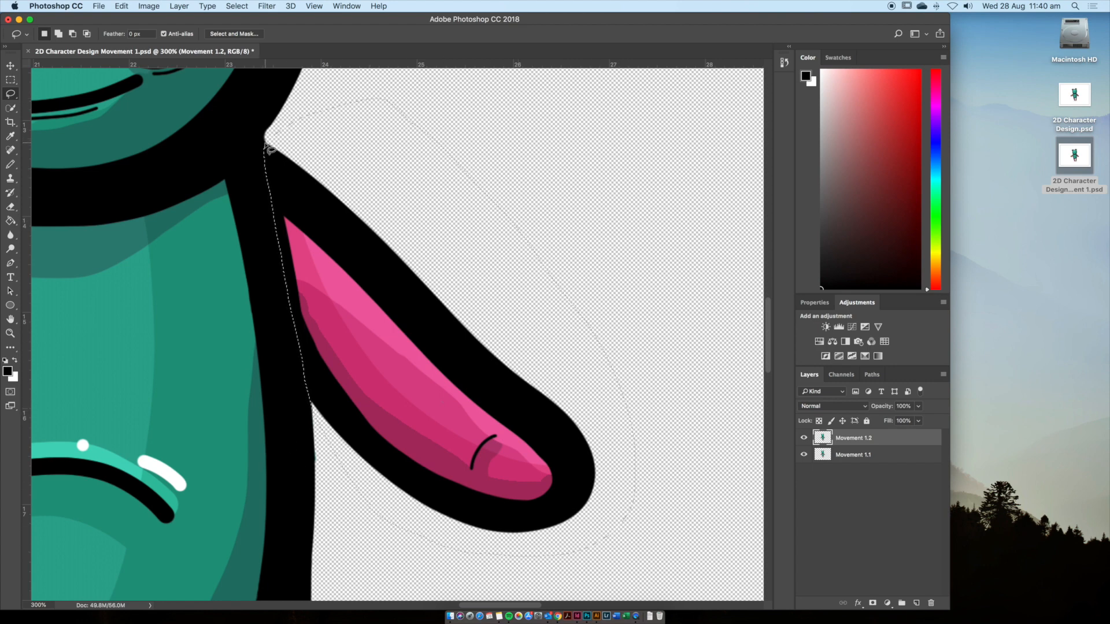
Cut the selected pink arm onto its own new layer
scroll(354, 265, up, 1)
right_click(353, 265)
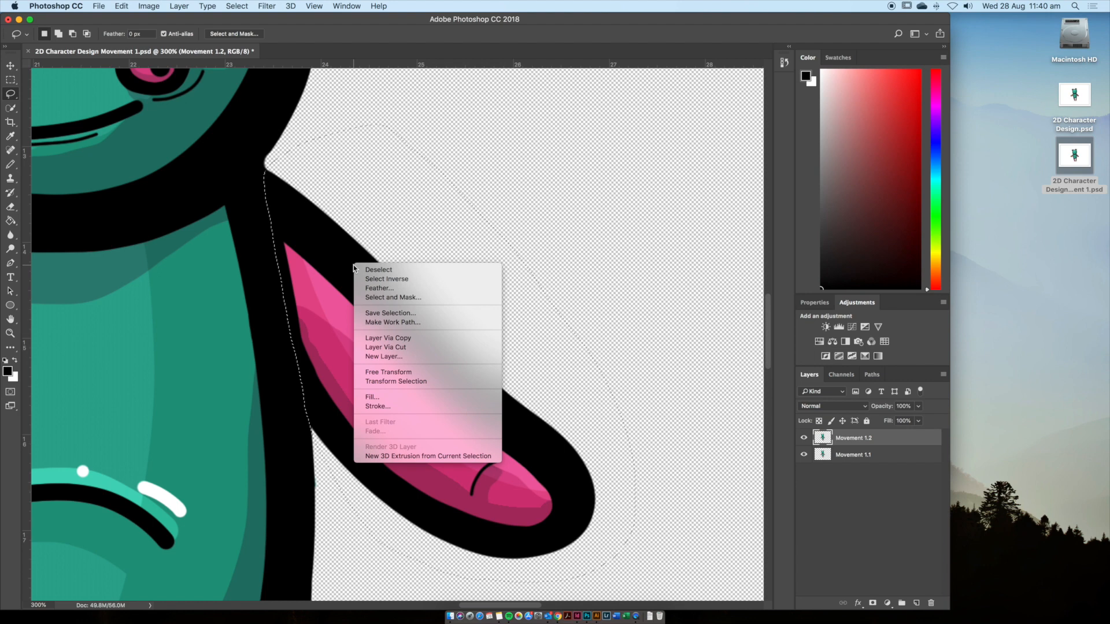
click(424, 347)
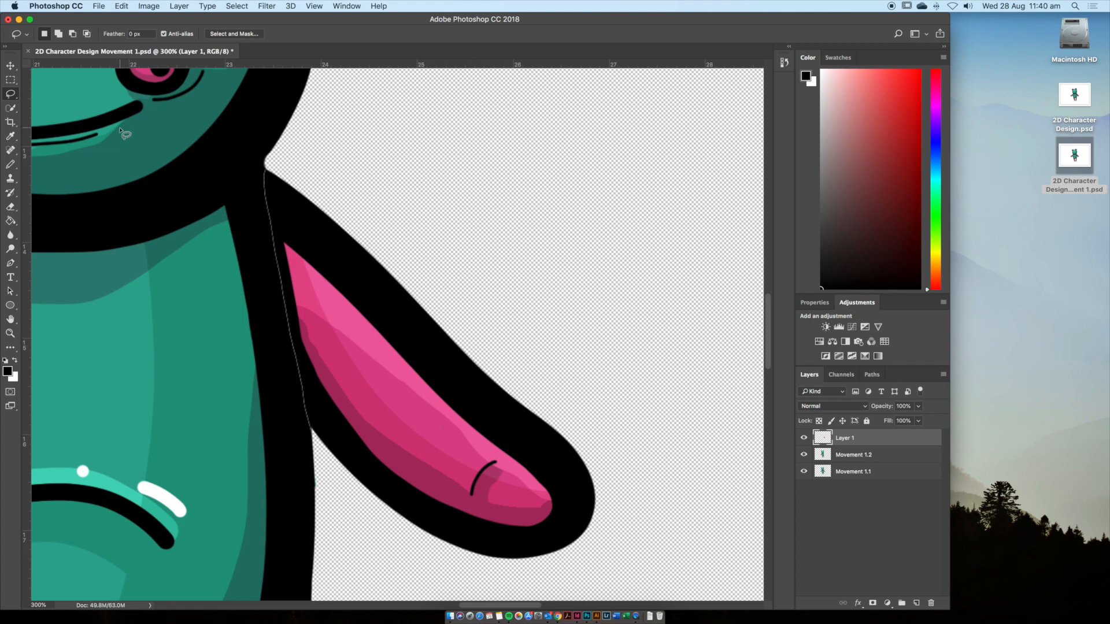
Move the cut pink arm outward, away from the body, and hide the Movement 1.1 layer
click(11, 67)
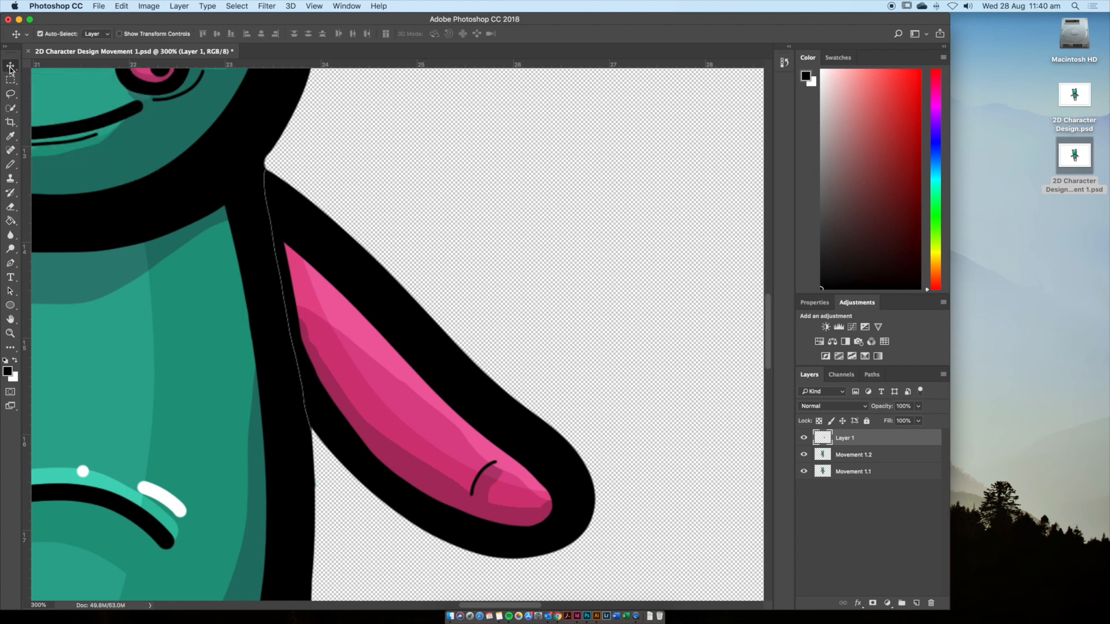
drag(342, 302, 444, 294)
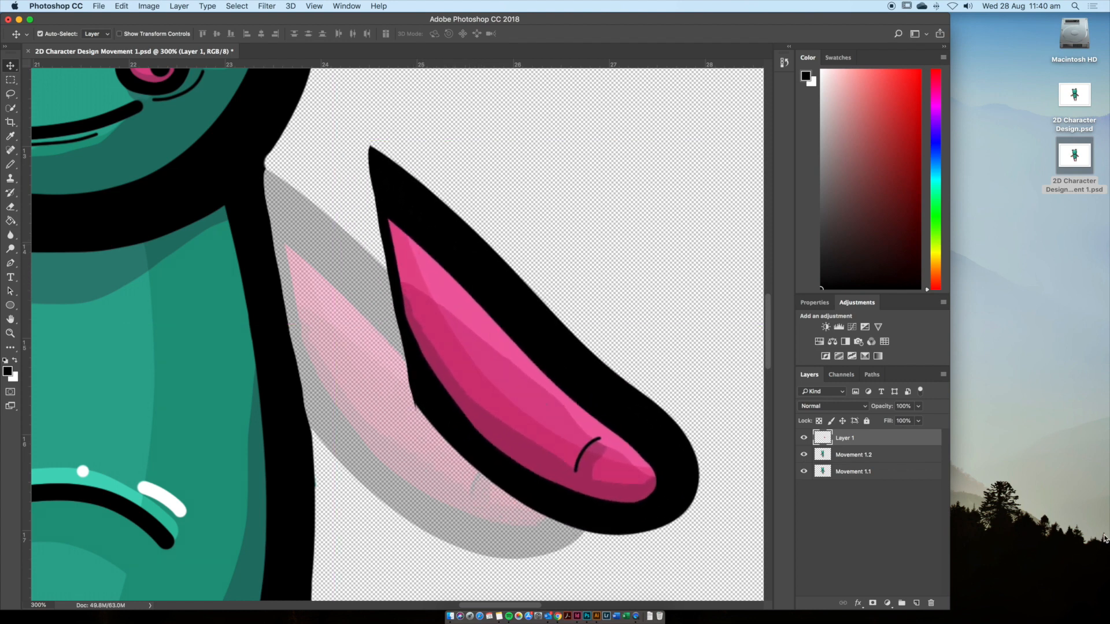
click(803, 472)
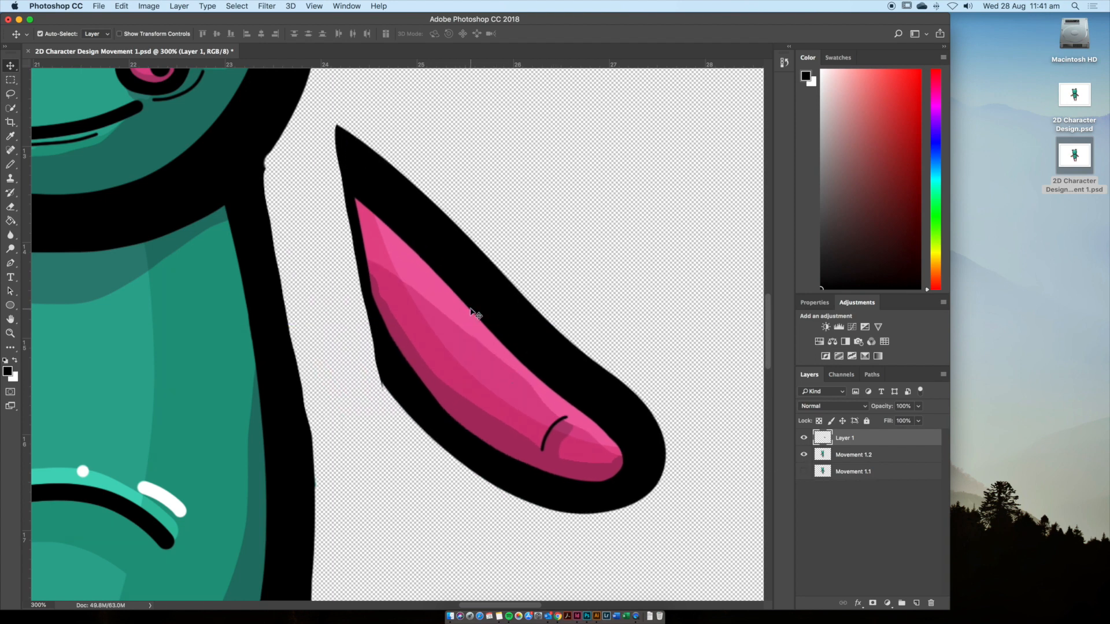
drag(474, 315, 463, 321)
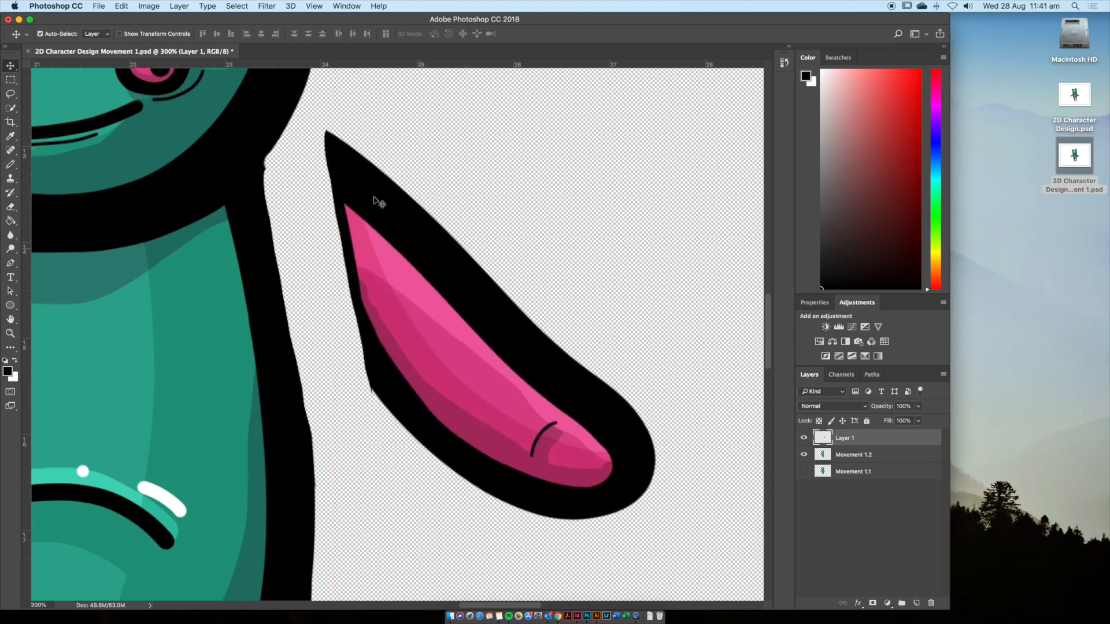
Free-transform the cut pink arm: rotate it to -60°, scale it to 98.35% and place it against the body at the shoulder
click(121, 6)
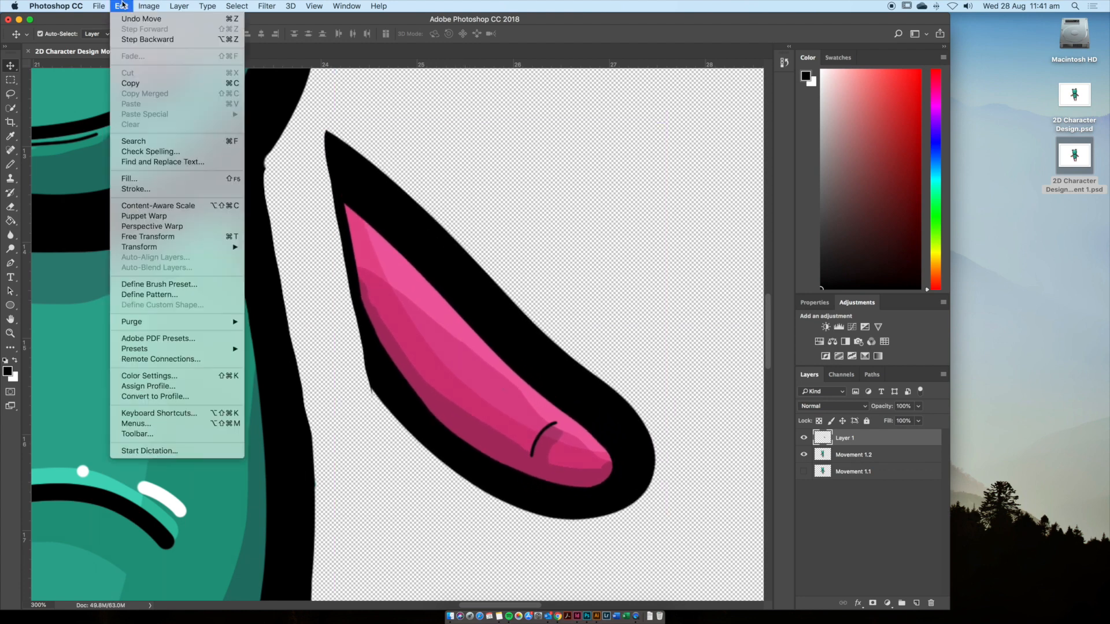
click(196, 238)
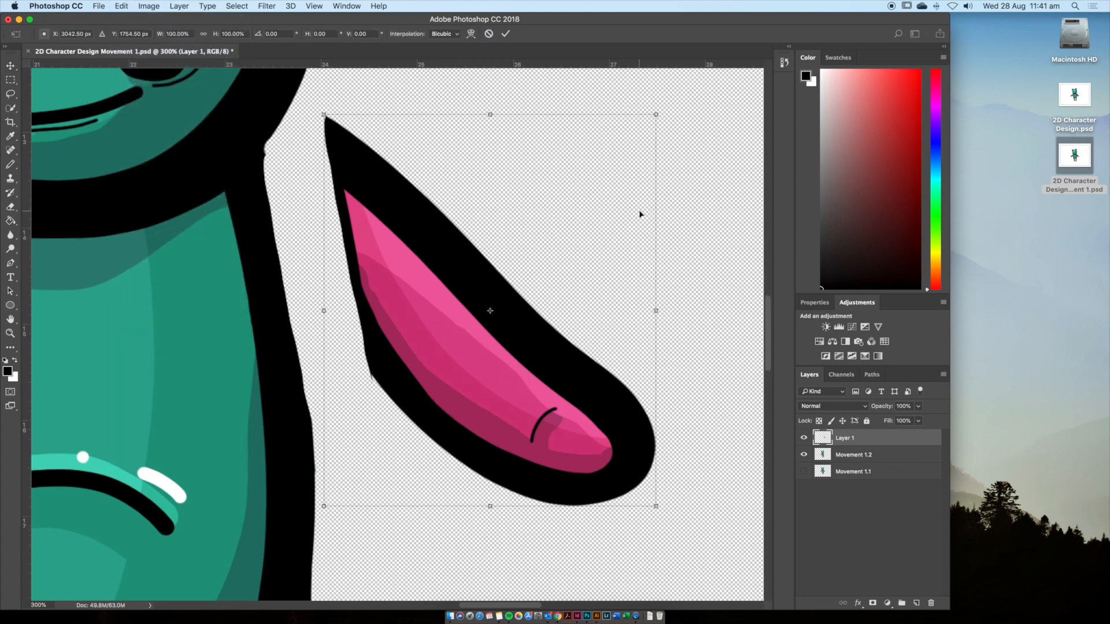
key(super+minus)
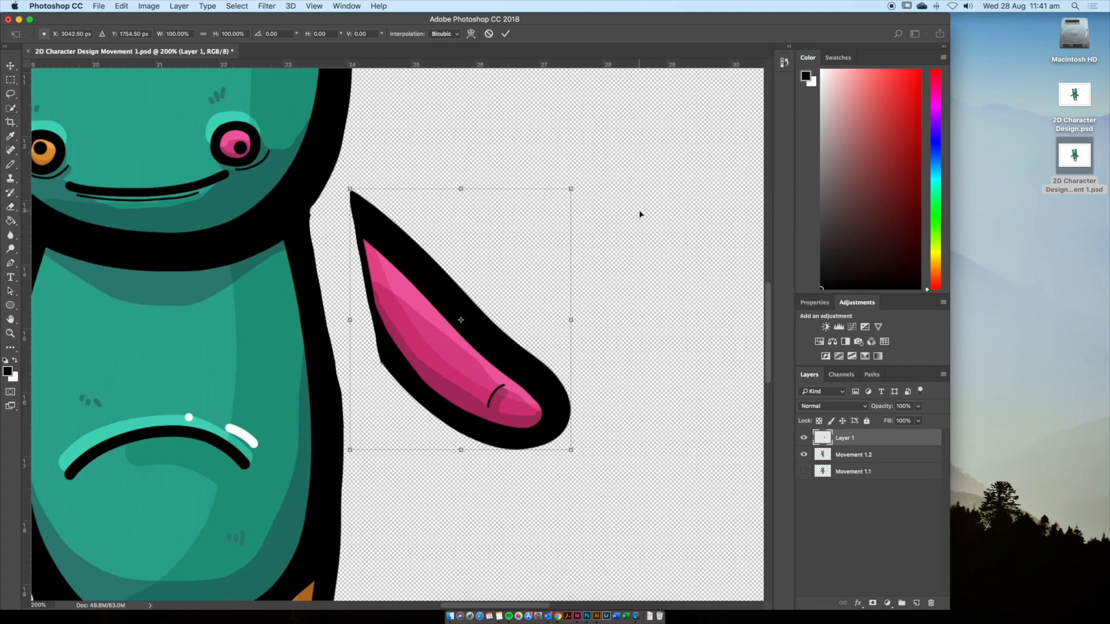
drag(582, 182, 396, 192)
drag(516, 297, 516, 154)
drag(505, 149, 497, 141)
drag(547, 323, 501, 347)
drag(518, 148, 529, 187)
drag(529, 273, 601, 288)
drag(581, 236, 579, 238)
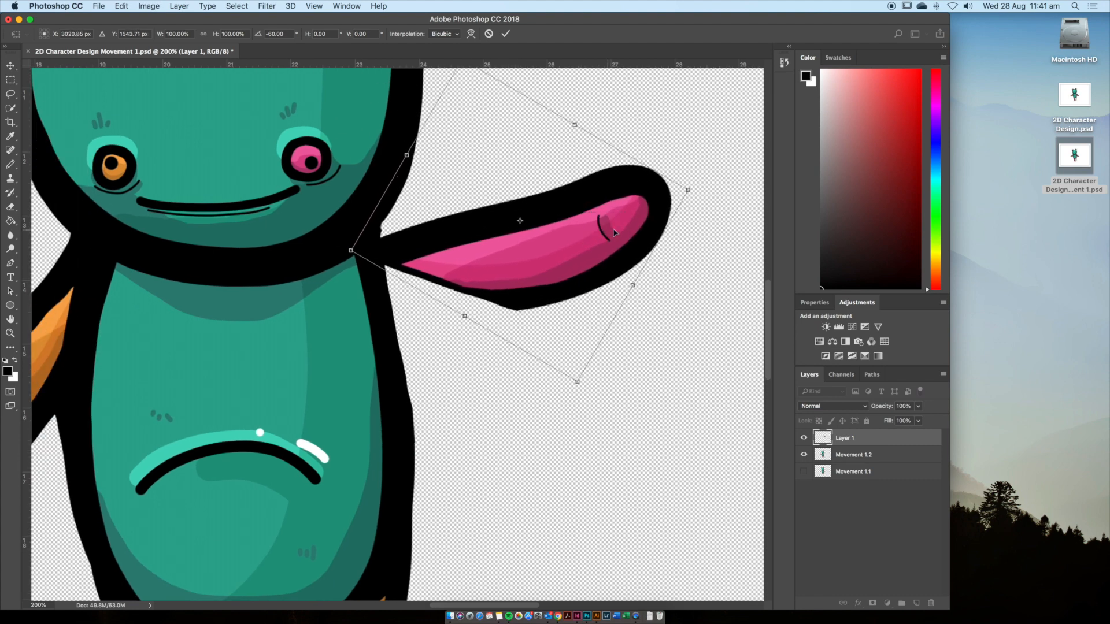
drag(577, 382, 545, 385)
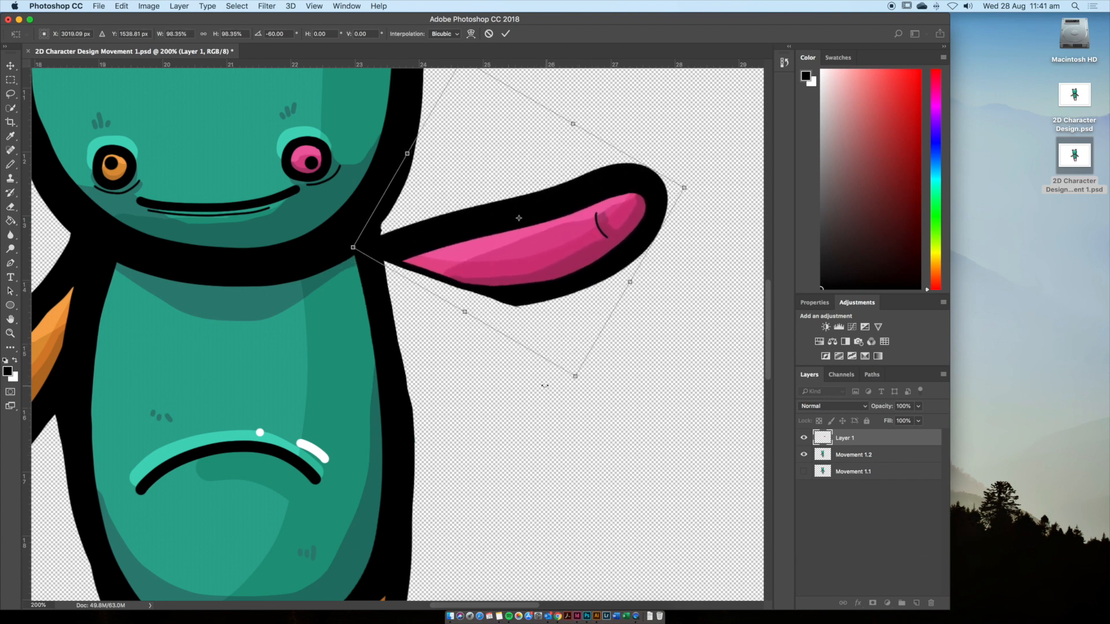
click(506, 35)
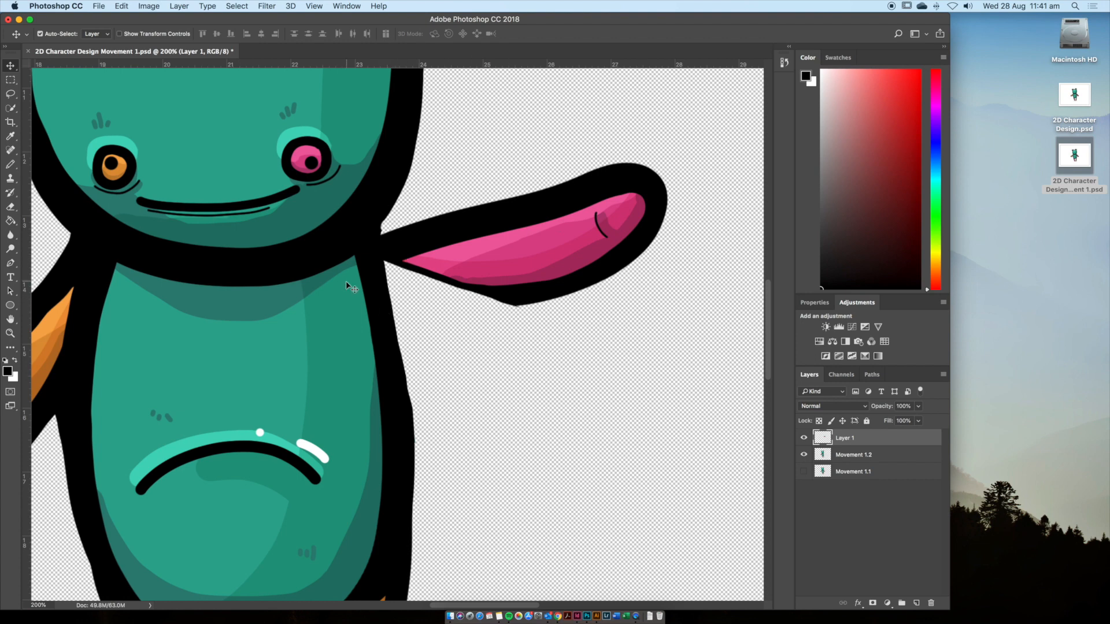
Paint the raised arm's lower outline through to the body with a black brush of size 25
click(11, 165)
click(27, 168)
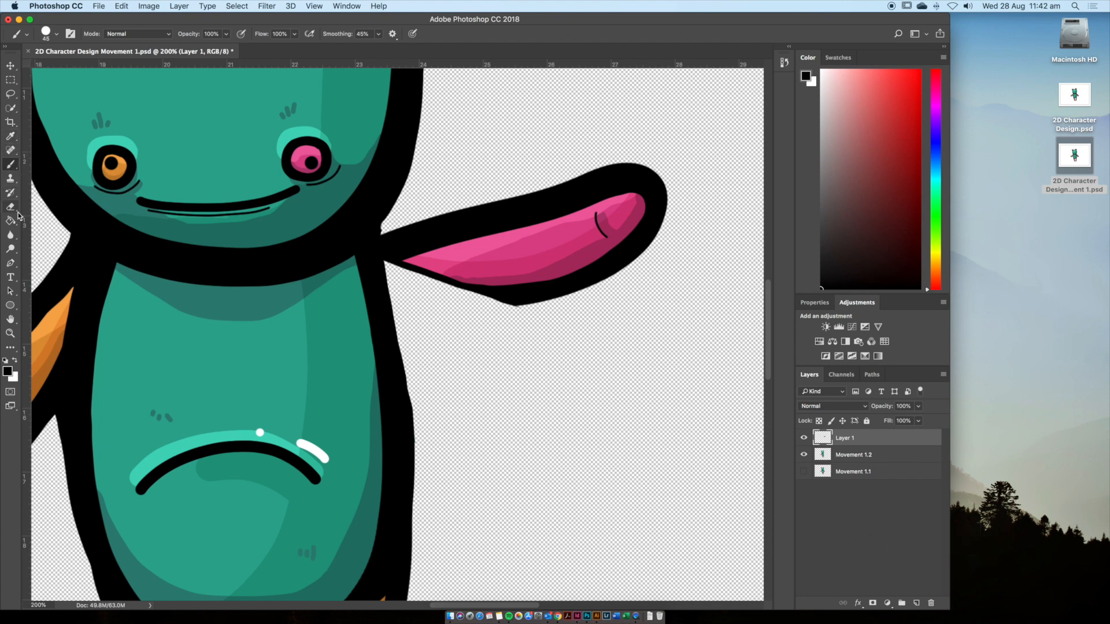
click(11, 137)
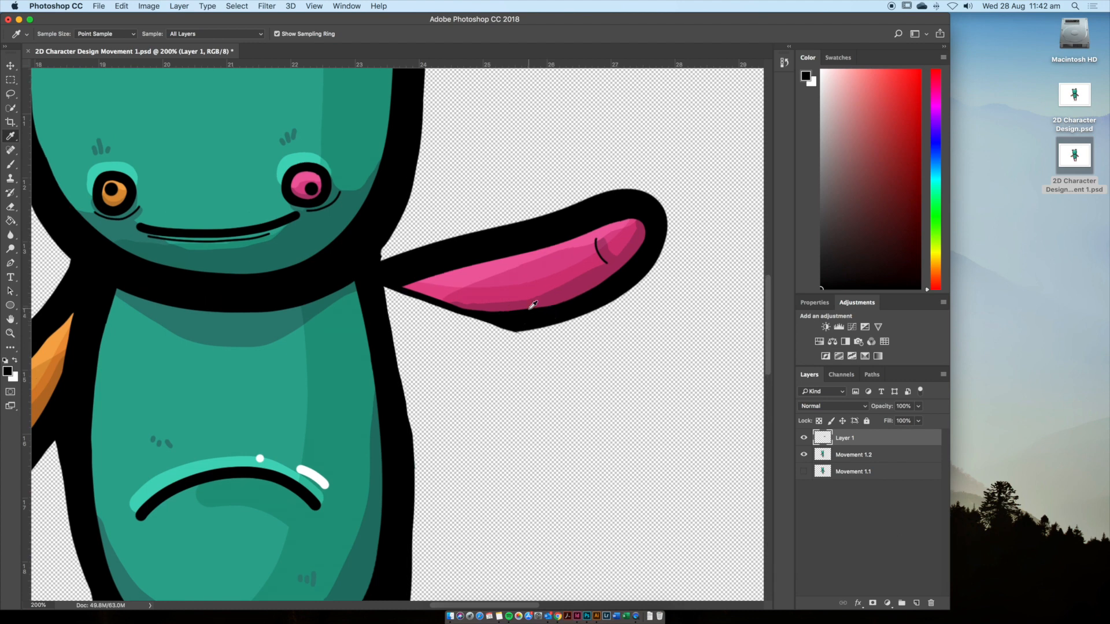
key(b)
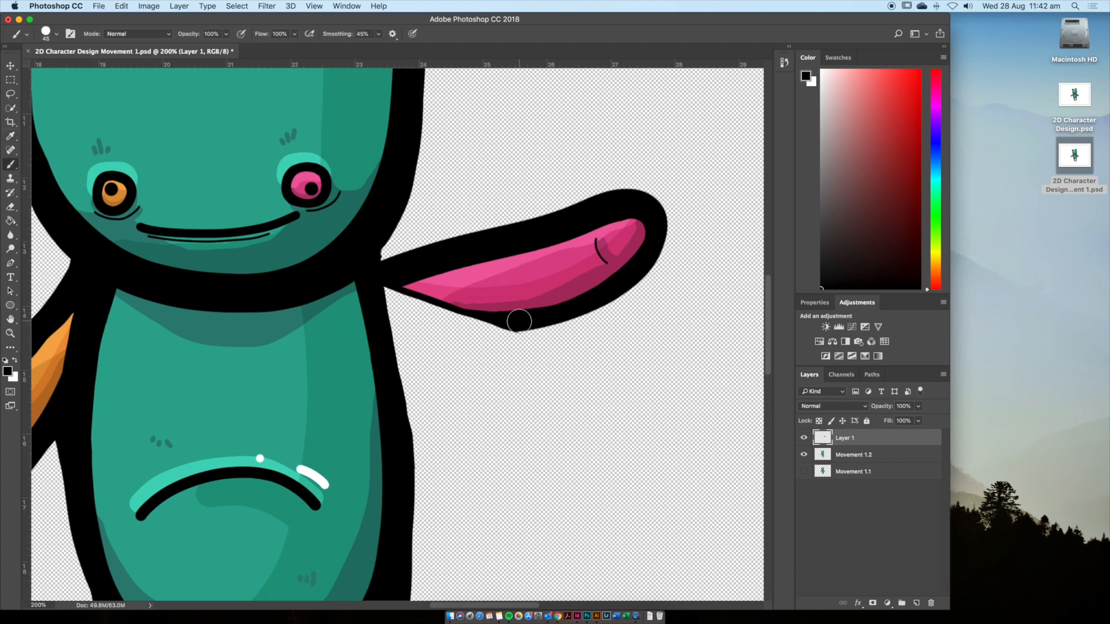
key(bracketleft)
key(bracketleft)
drag(520, 322, 392, 335)
drag(489, 317, 384, 332)
Extend the arm's pink shading to the body using colours sampled from the arm, and tidy its base edge in black
alt+click(556, 292)
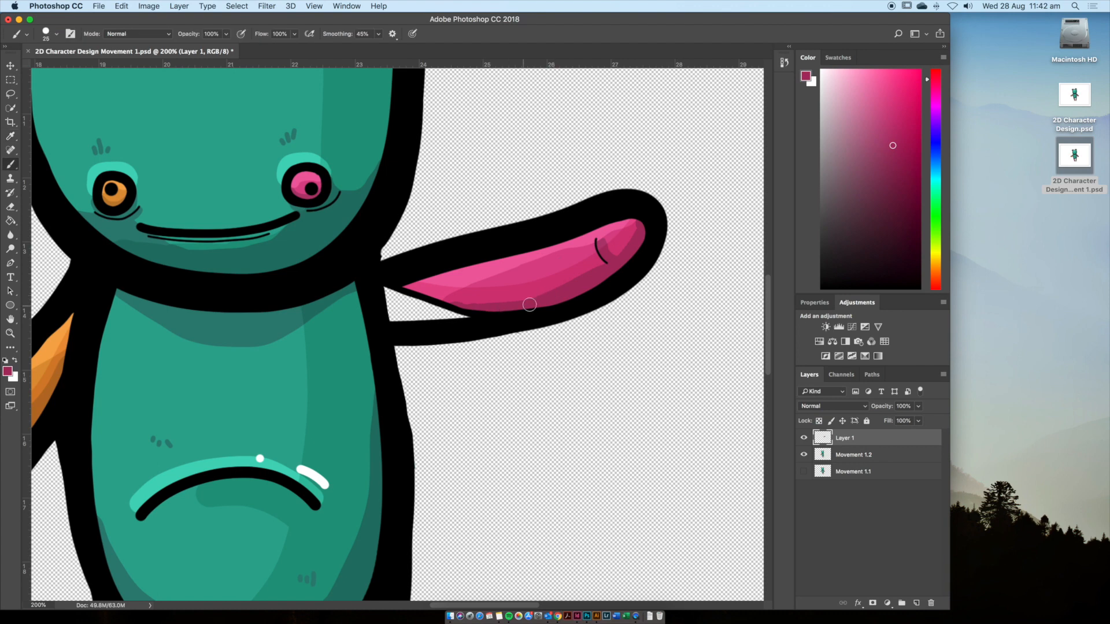
mouse_move(555, 296)
mouse_down()
mouse_move(392, 315)
mouse_move(523, 305)
mouse_move(521, 280)
mouse_move(483, 239)
mouse_move(418, 238)
mouse_move(264, 267)
mouse_up()
key(super+plus)
click(574, 217)
key(b)
key(i)
click(369, 237)
key(b)
mouse_move(350, 248)
mouse_down()
mouse_move(263, 253)
mouse_move(381, 238)
mouse_move(287, 234)
mouse_move(258, 244)
mouse_move(334, 235)
mouse_move(327, 223)
mouse_move(282, 234)
mouse_move(416, 254)
mouse_move(398, 232)
mouse_move(341, 242)
mouse_move(290, 215)
mouse_move(250, 249)
mouse_move(259, 231)
mouse_move(267, 298)
mouse_up()
key(d)
drag(257, 256, 268, 305)
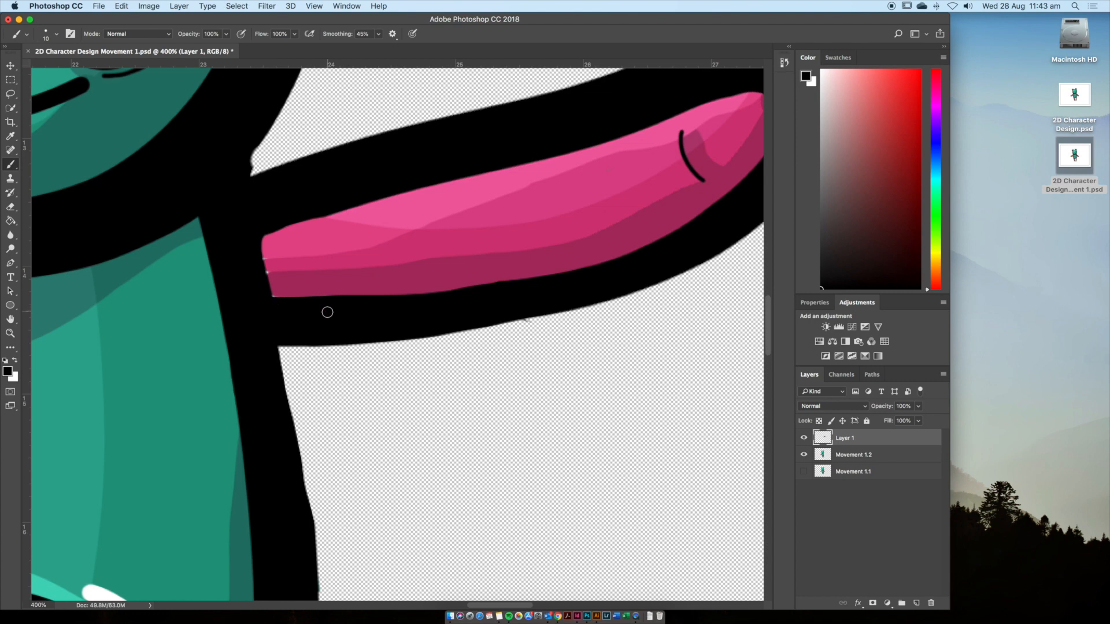
Touch up the shading bands at the base of the pink arm with pinks sampled from neighbouring areas
scroll(328, 312, right, 1)
alt+click(251, 261)
alt+click(259, 296)
drag(260, 297, 326, 339)
key(super+=)
key(super+=)
alt+click(278, 284)
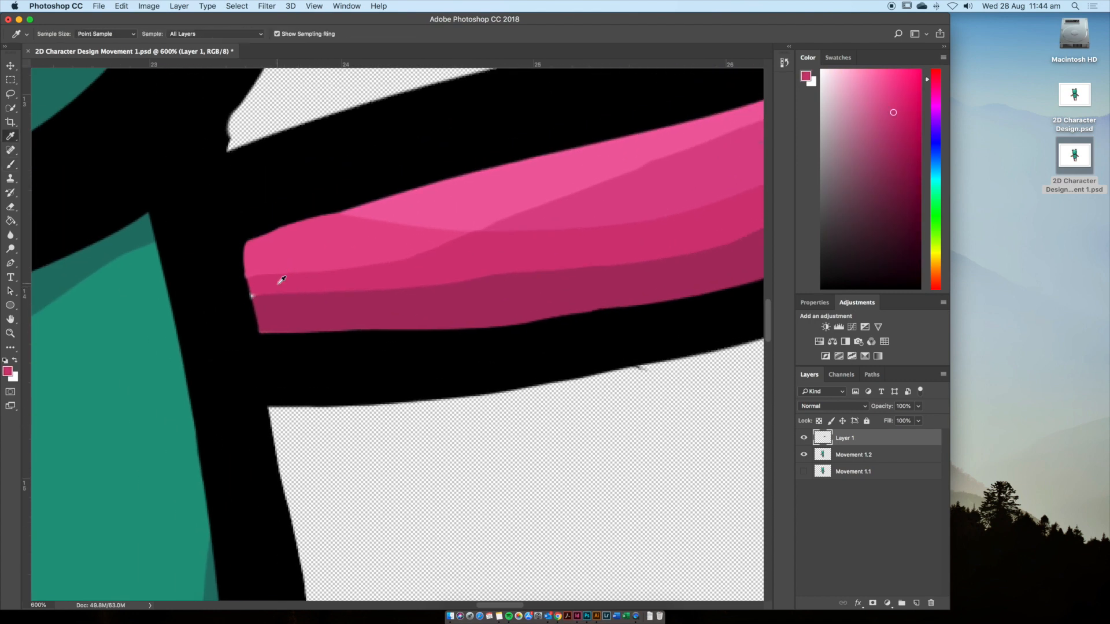
Examine the repainted pink arm on the whole character and up close, and activate the Eraser tool
key(super+-)
key(super+-)
key(super+-)
key(super+-)
key(super+-)
mouse_move(370, 283)
mouse_down()
mouse_move(416, 298)
mouse_move(421, 325)
mouse_move(369, 305)
mouse_up()
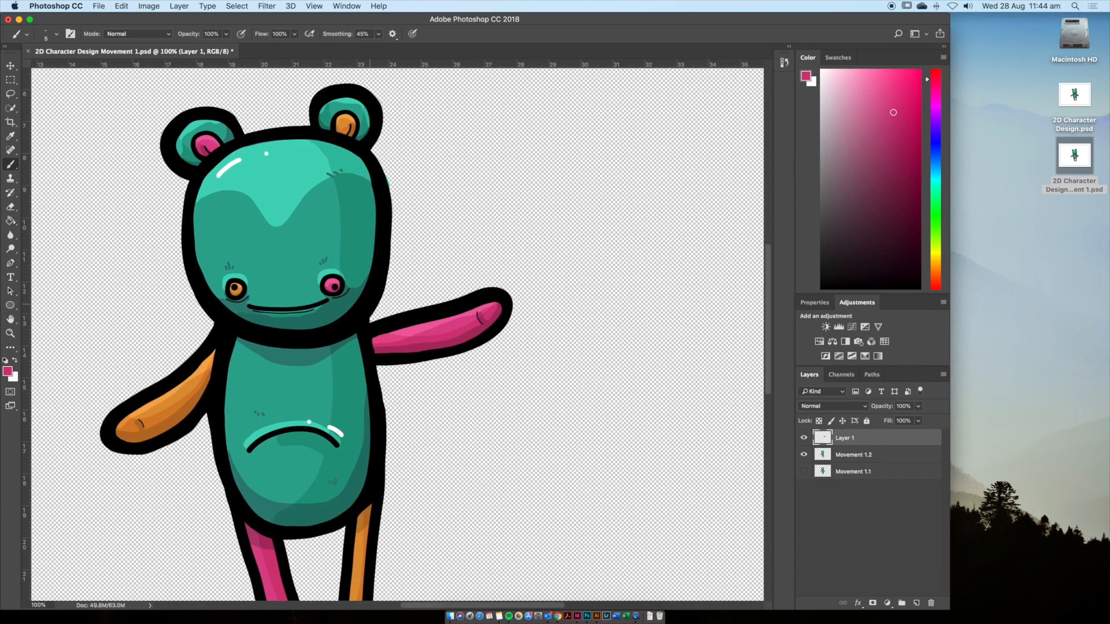
key(super+=)
key(super+=)
drag(379, 300, 345, 305)
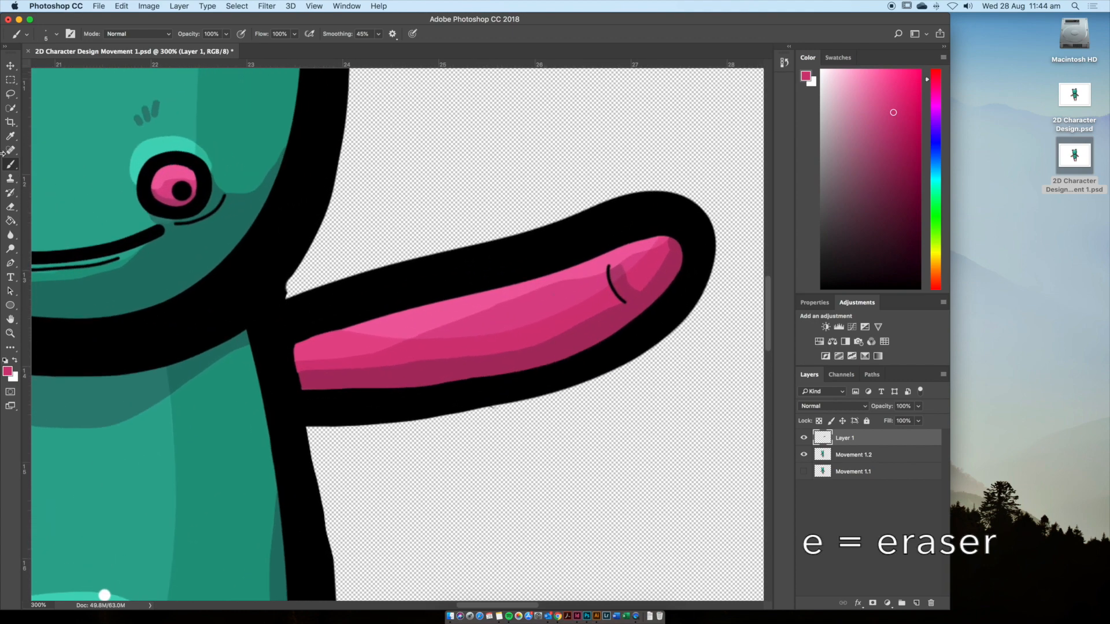
click(10, 208)
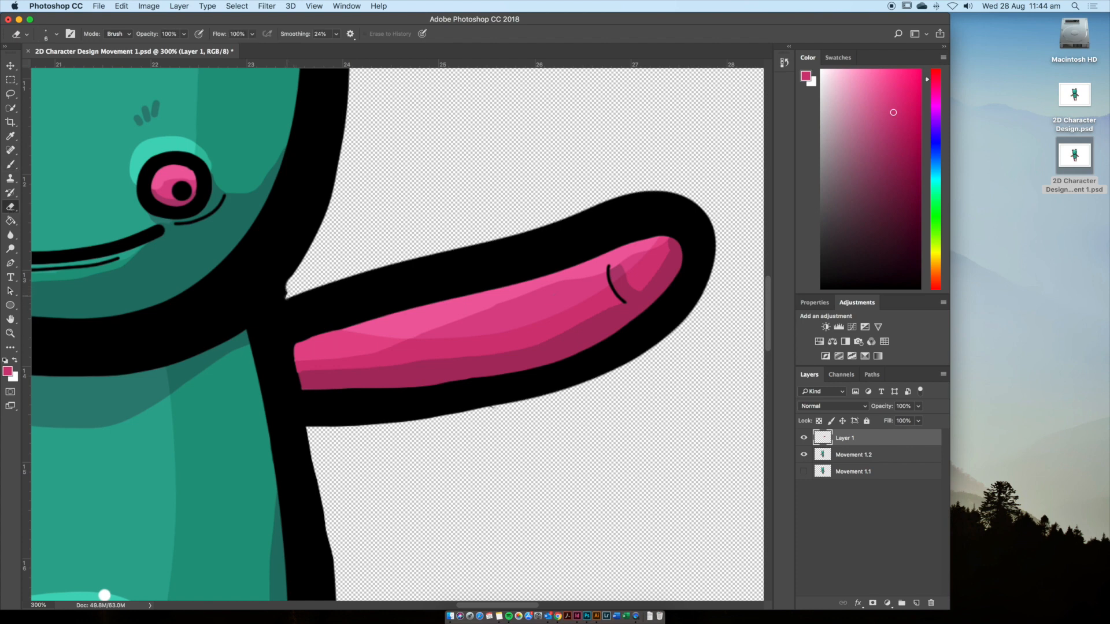
scroll(282, 293, down, 1)
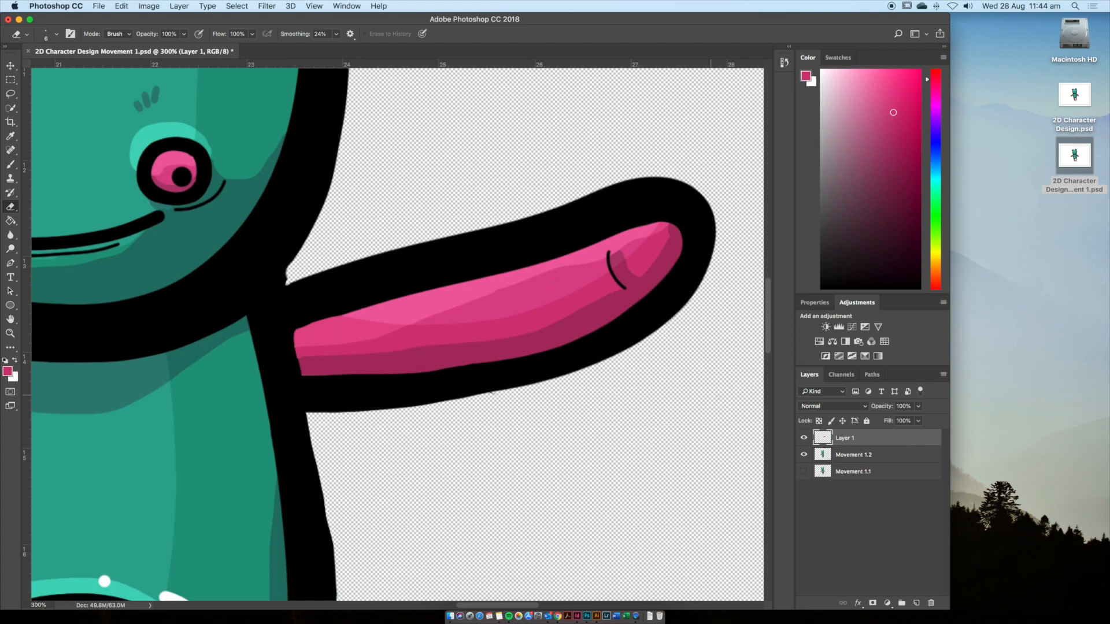
Merge the pink arm's layer with the Movement 1.2 layer and name the merged layer Movement 1.2
click(892, 458)
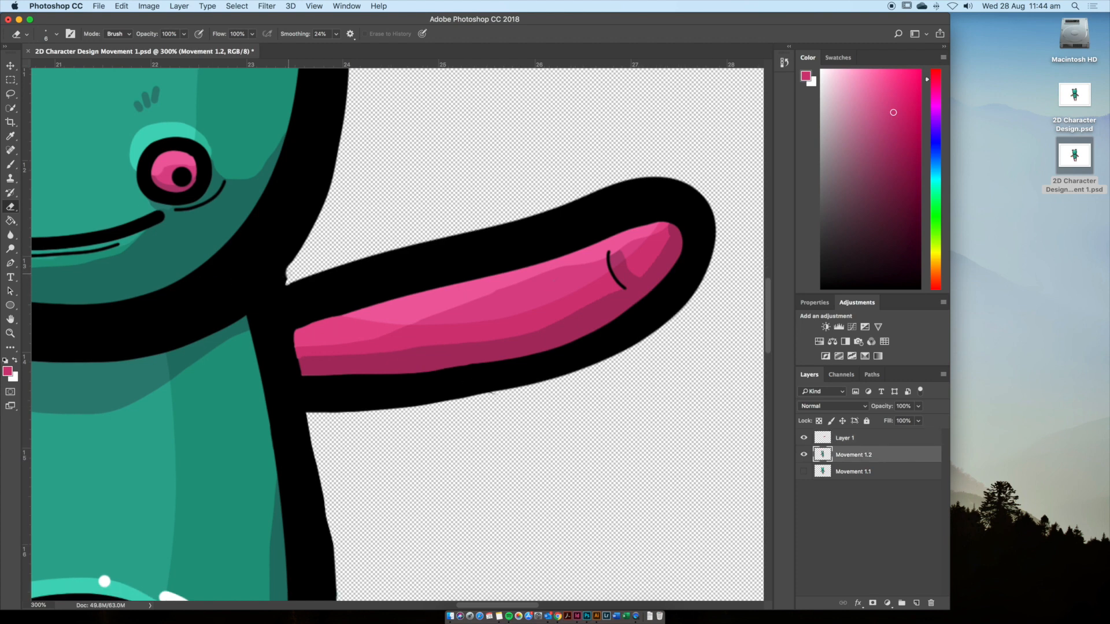
key(super+0)
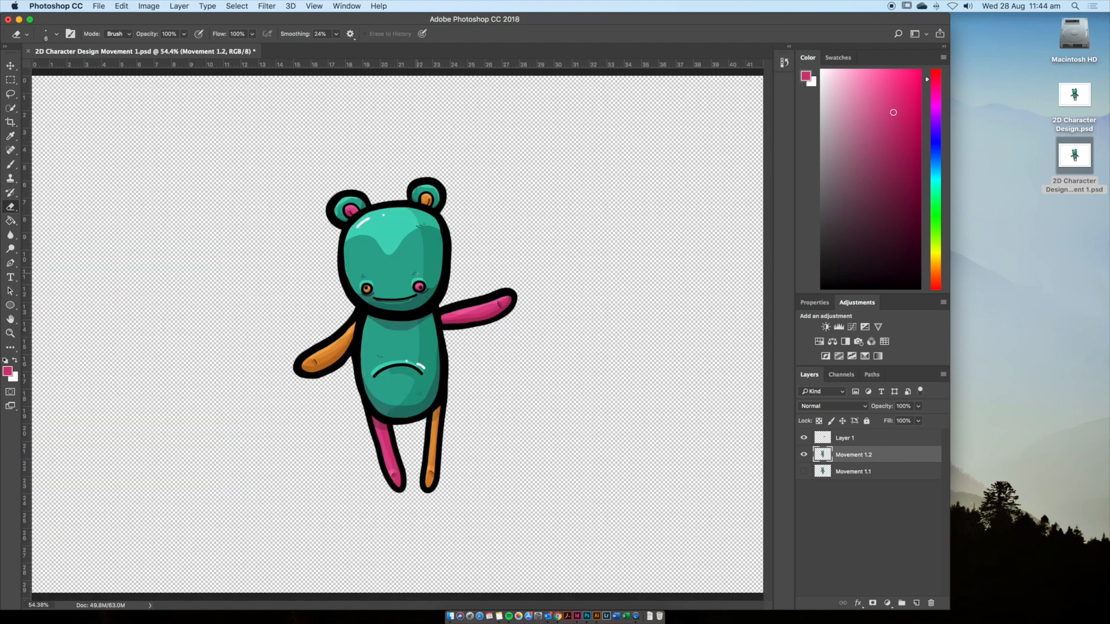
key(super+equal)
key(super+equal)
key(super+equal)
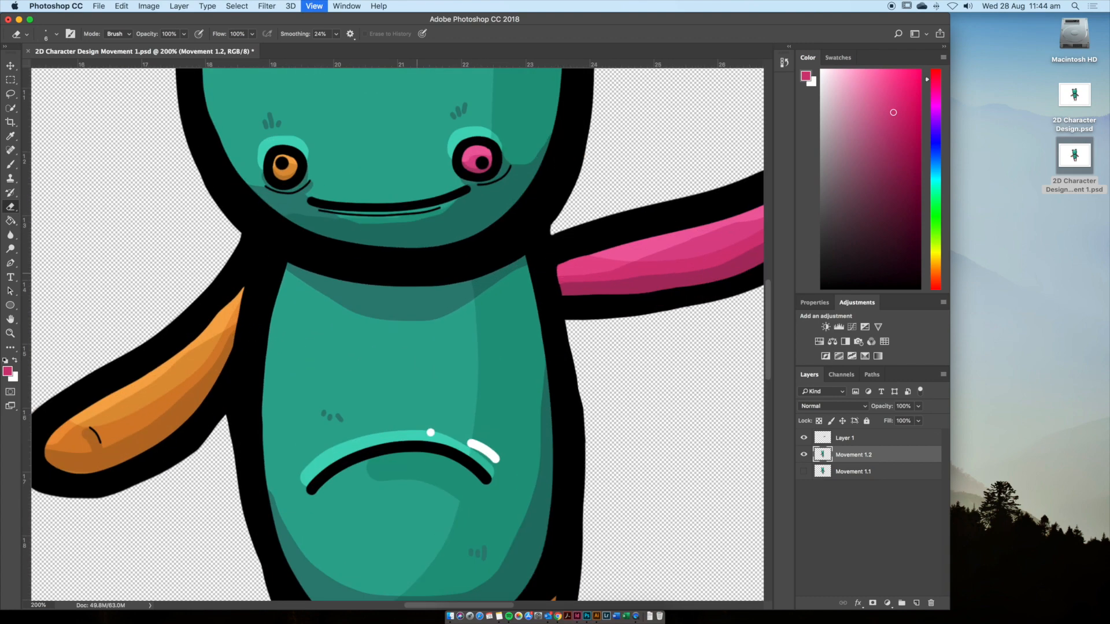
drag(418, 267, 306, 301)
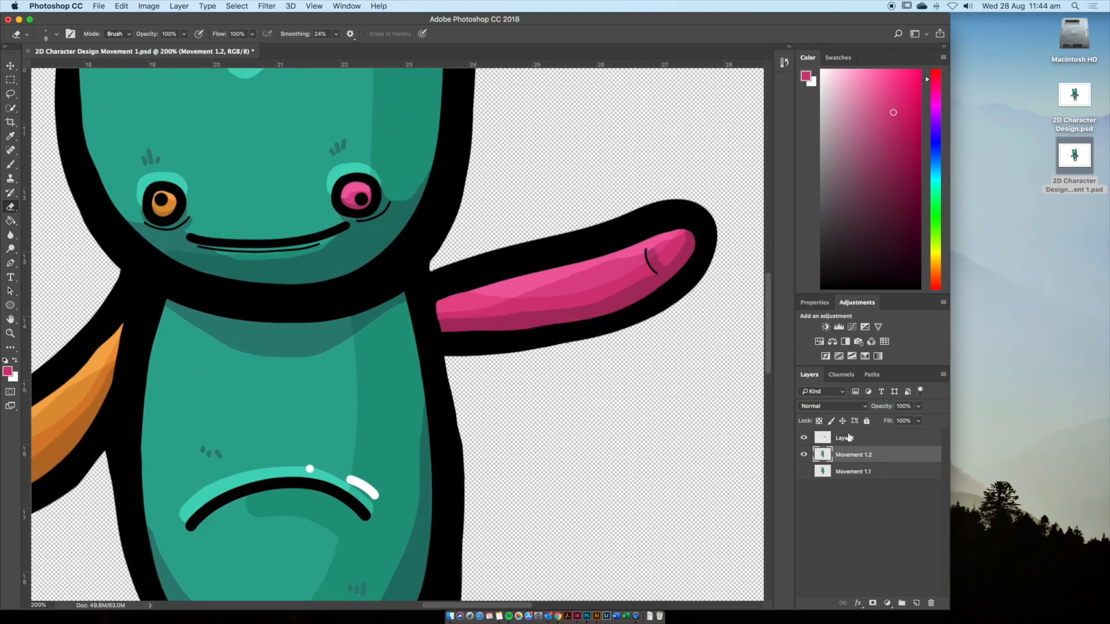
shift+click(870, 440)
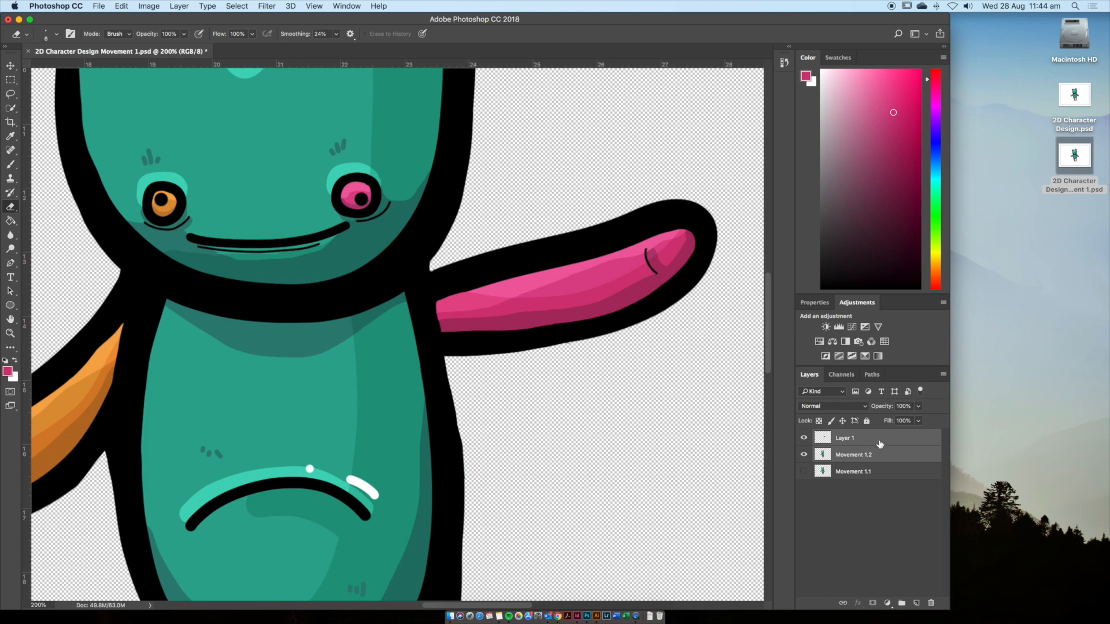
right_click(875, 441)
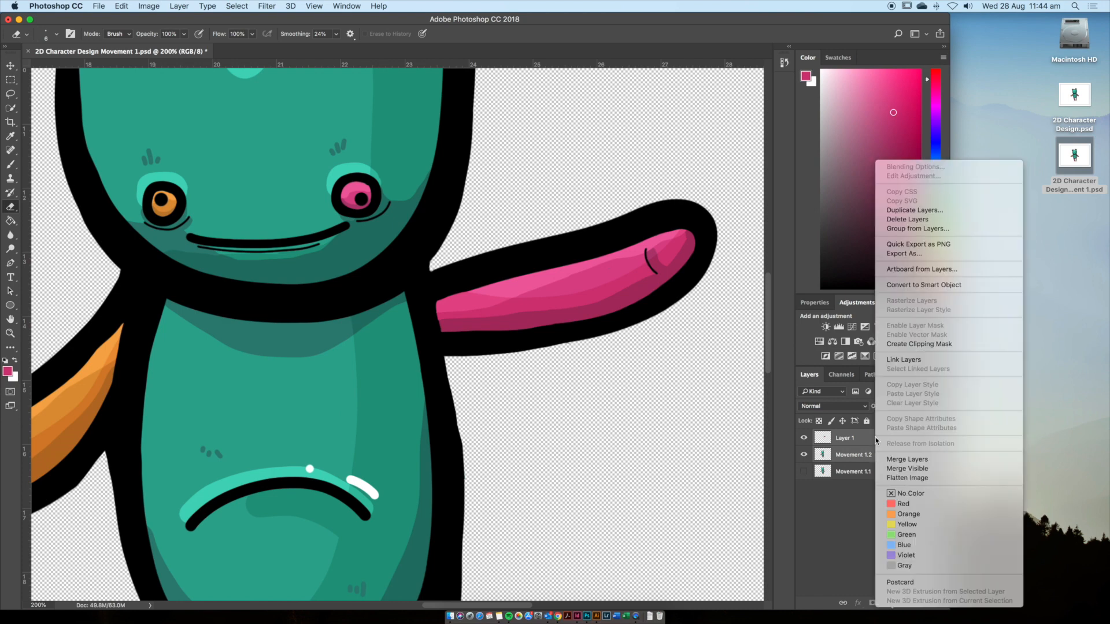
click(939, 460)
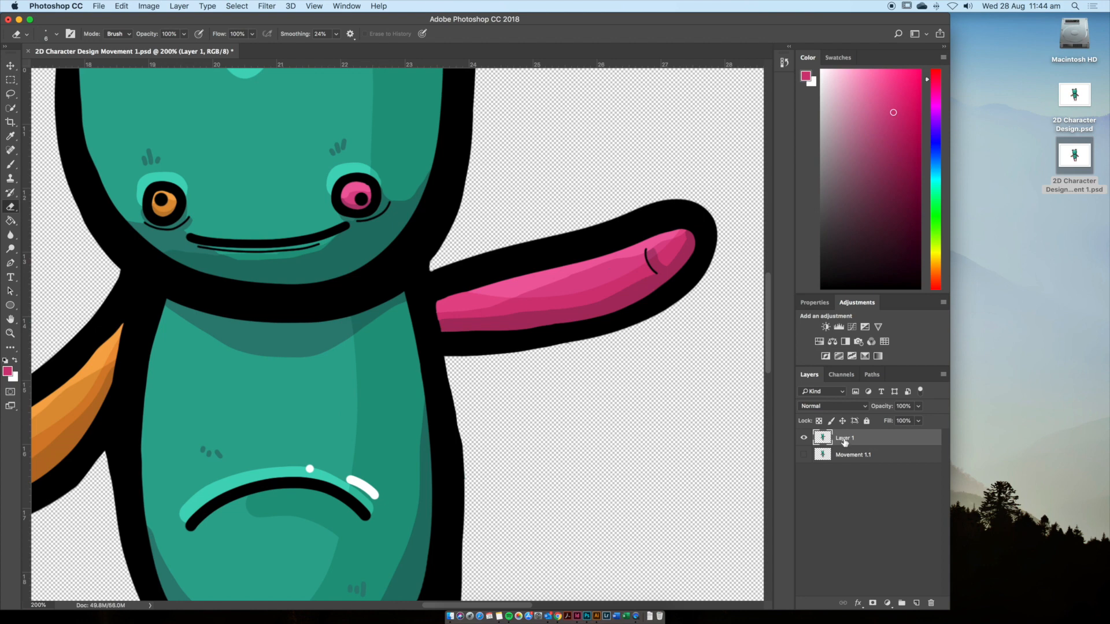
text(Movement 1.2)
key(Return)
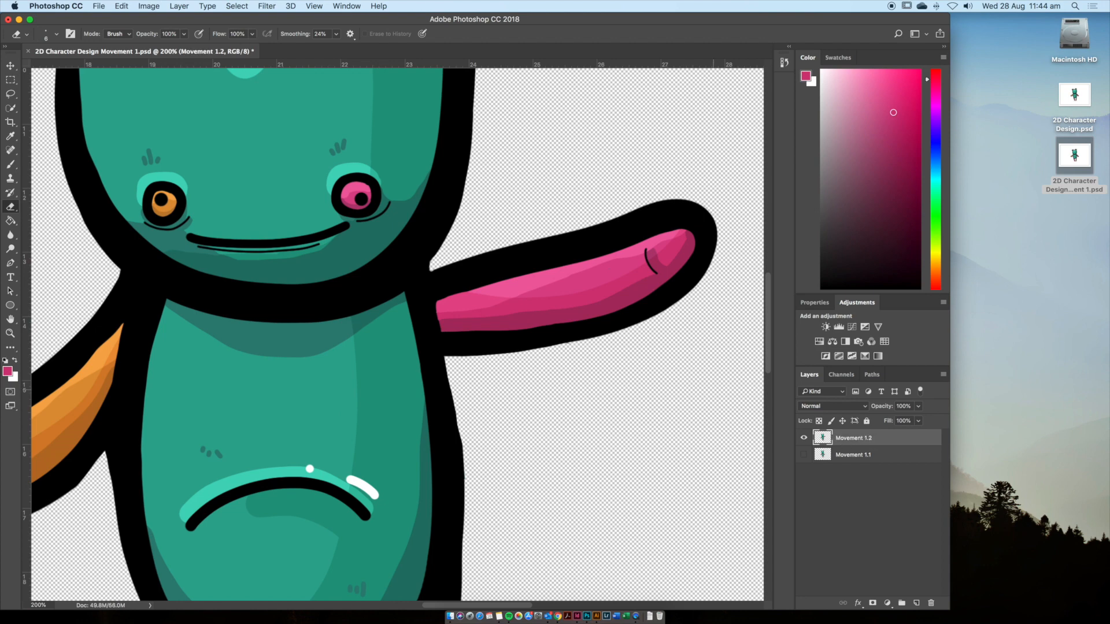
Select the character's orange arm with the Lasso tool, following the edge where it joins the body
drag(368, 328, 574, 286)
drag(526, 332, 584, 269)
key(super+equal)
drag(288, 300, 460, 296)
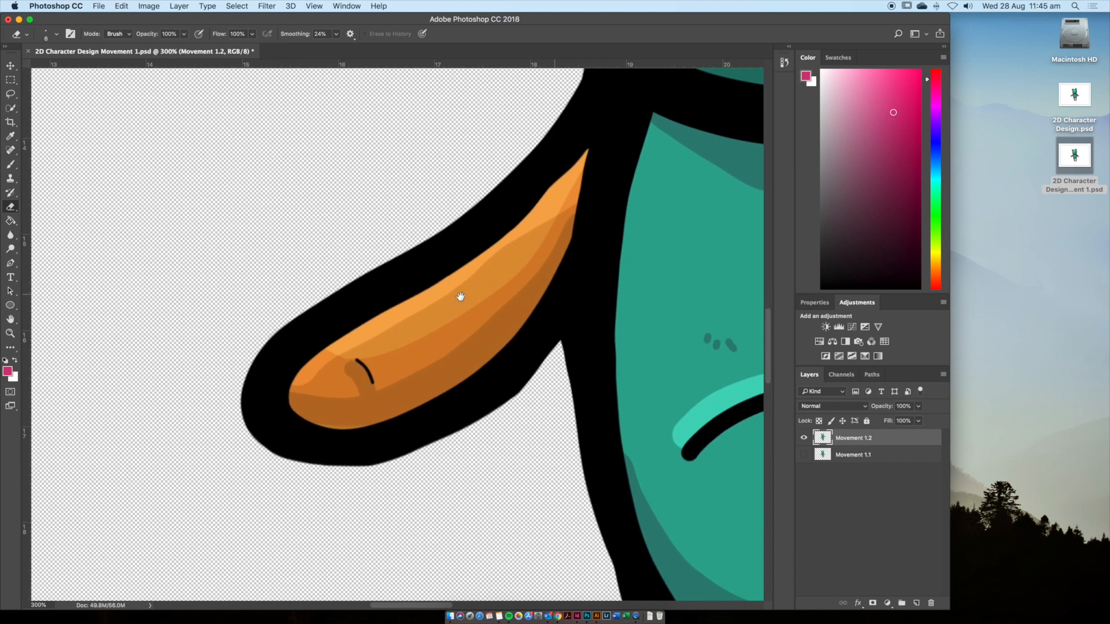
click(10, 96)
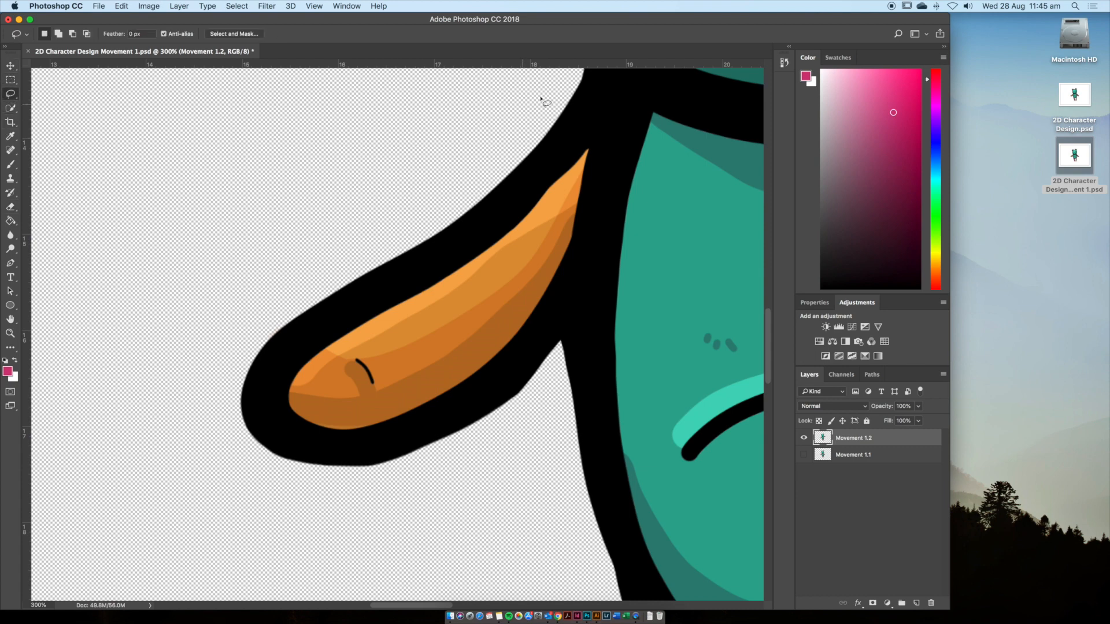
scroll(528, 110, up, 3)
mouse_move(572, 100)
mouse_down()
mouse_move(381, 190)
mouse_move(267, 275)
mouse_move(223, 341)
mouse_move(211, 423)
mouse_move(227, 493)
mouse_move(270, 524)
mouse_move(389, 532)
mouse_move(480, 488)
mouse_move(537, 437)
mouse_move(560, 370)
mouse_move(579, 105)
mouse_up()
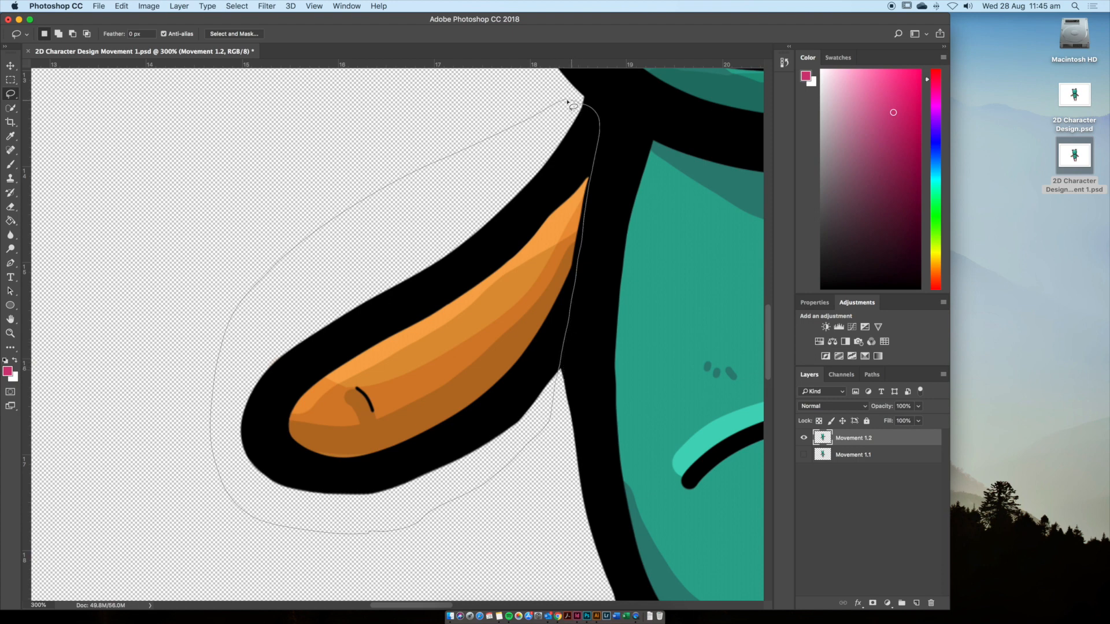
drag(552, 103, 554, 103)
Cut the selected orange arm onto its own new layer and move it slightly away from the body
right_click(439, 313)
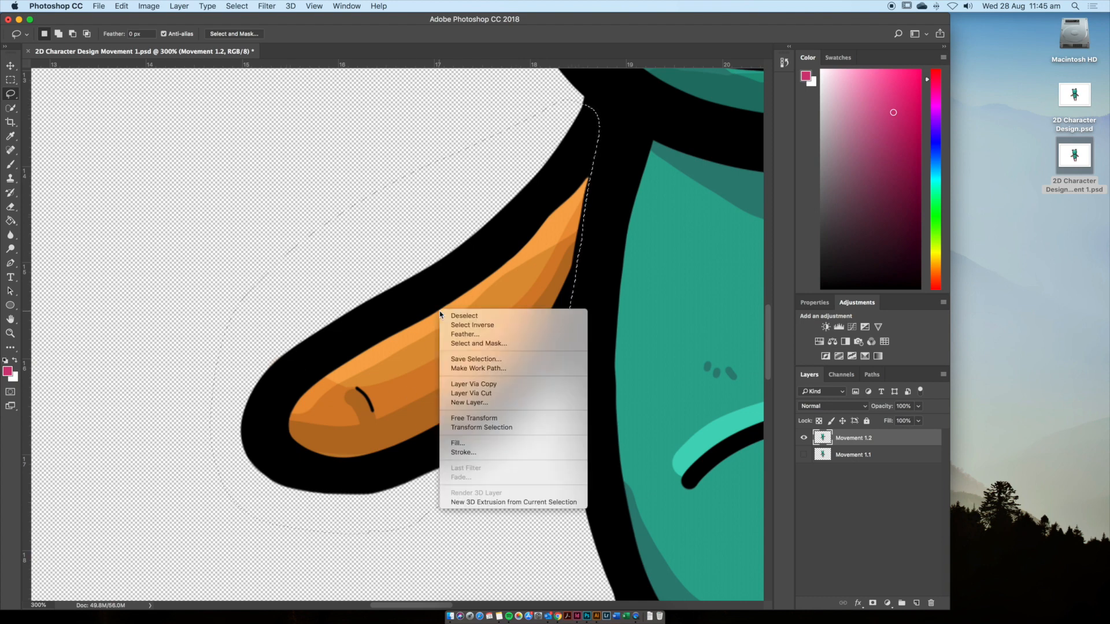
click(493, 396)
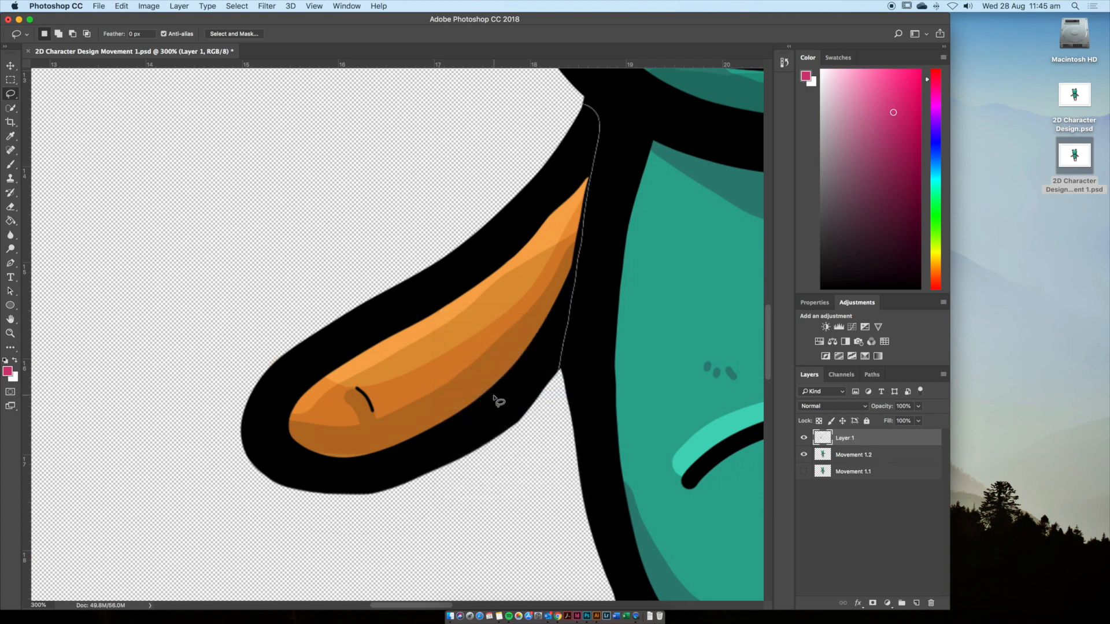
key(v)
mouse_move(532, 286)
mouse_down()
mouse_move(417, 297)
mouse_move(508, 285)
mouse_move(488, 321)
mouse_move(453, 296)
mouse_move(479, 278)
mouse_up()
Rotate the cut orange arm to 45° with Free Transform and place it against the body at the shoulder
click(122, 6)
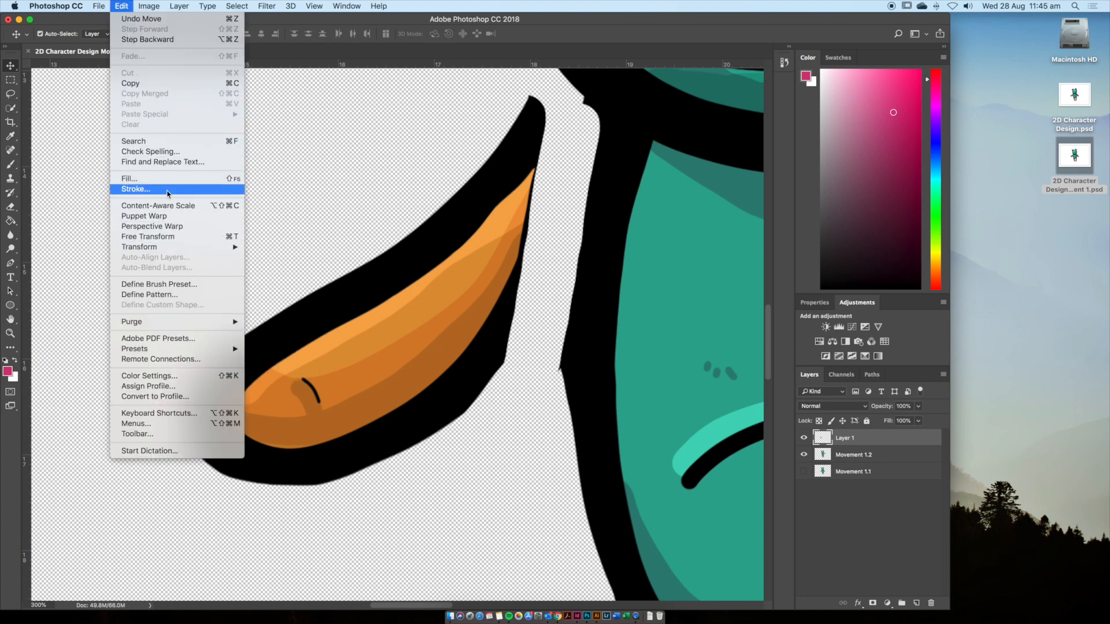
click(164, 236)
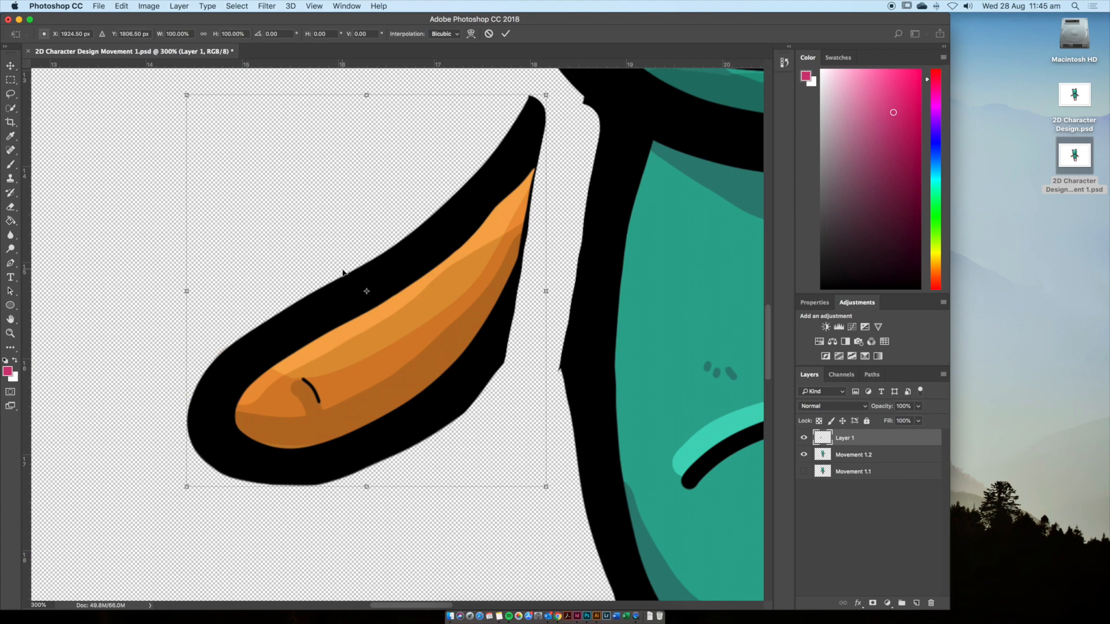
key(super+minus)
key(super+minus)
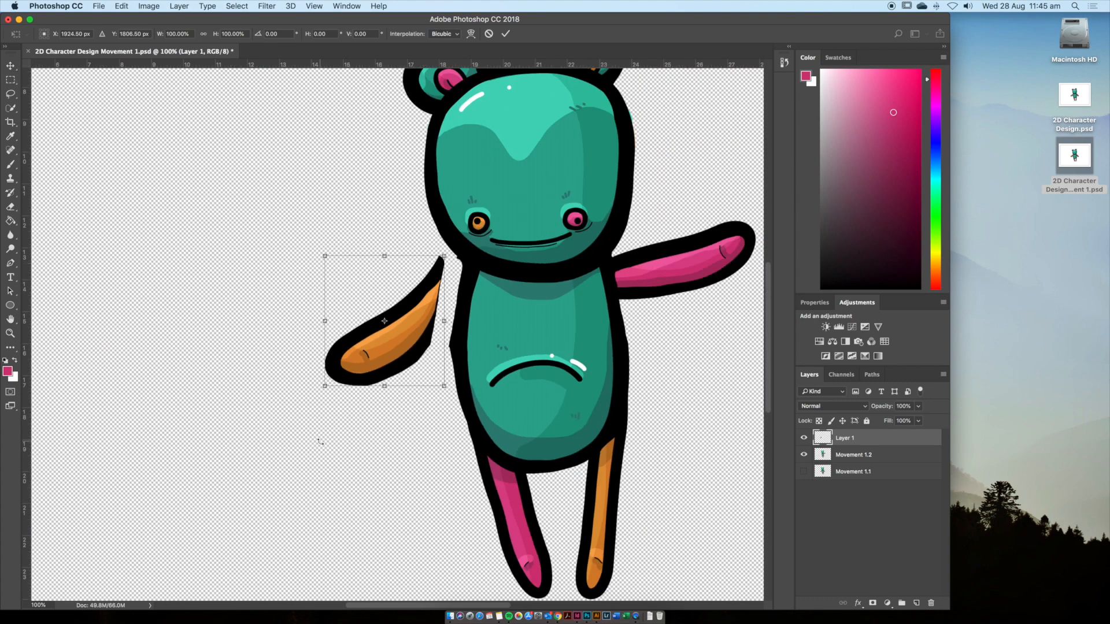
drag(313, 392, 310, 316)
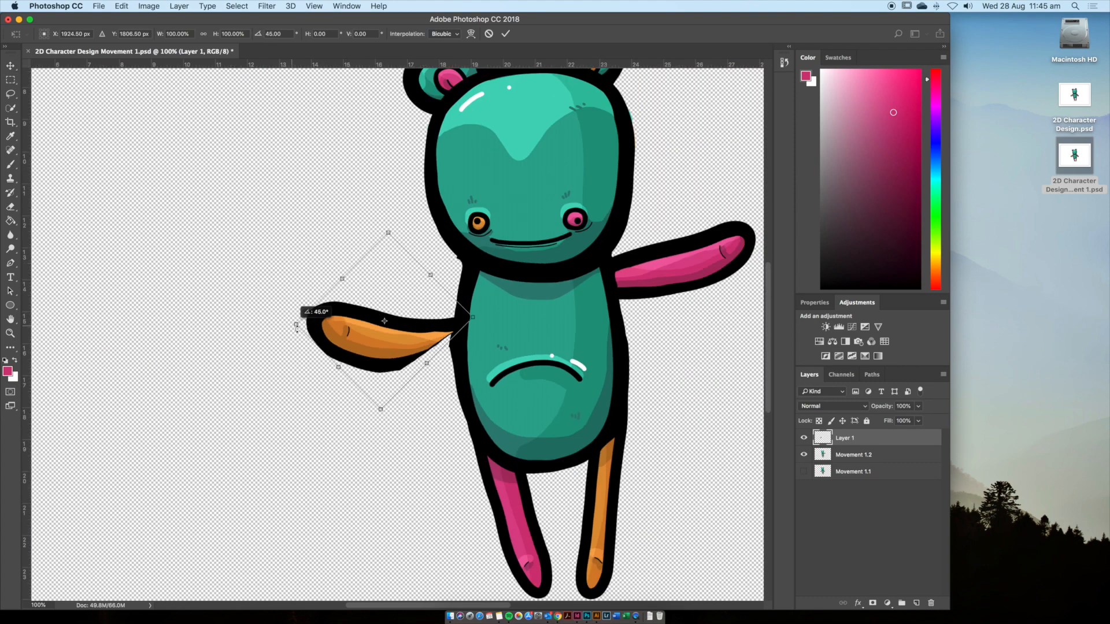
drag(397, 350, 386, 311)
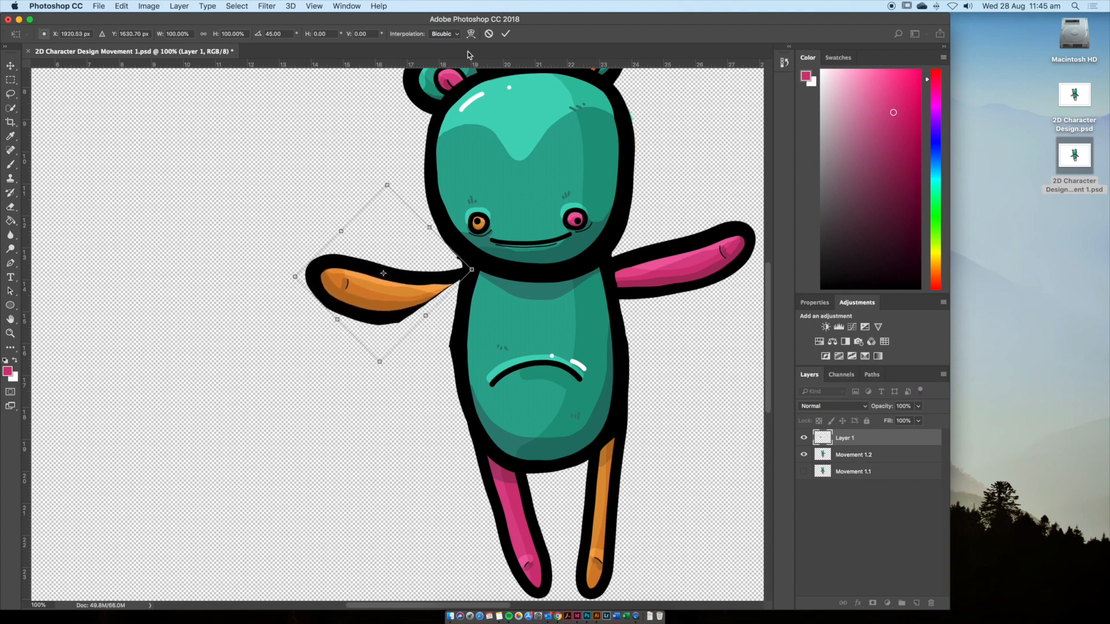
click(505, 33)
key(super+equal)
key(super+equal)
scroll(389, 300, up, 5)
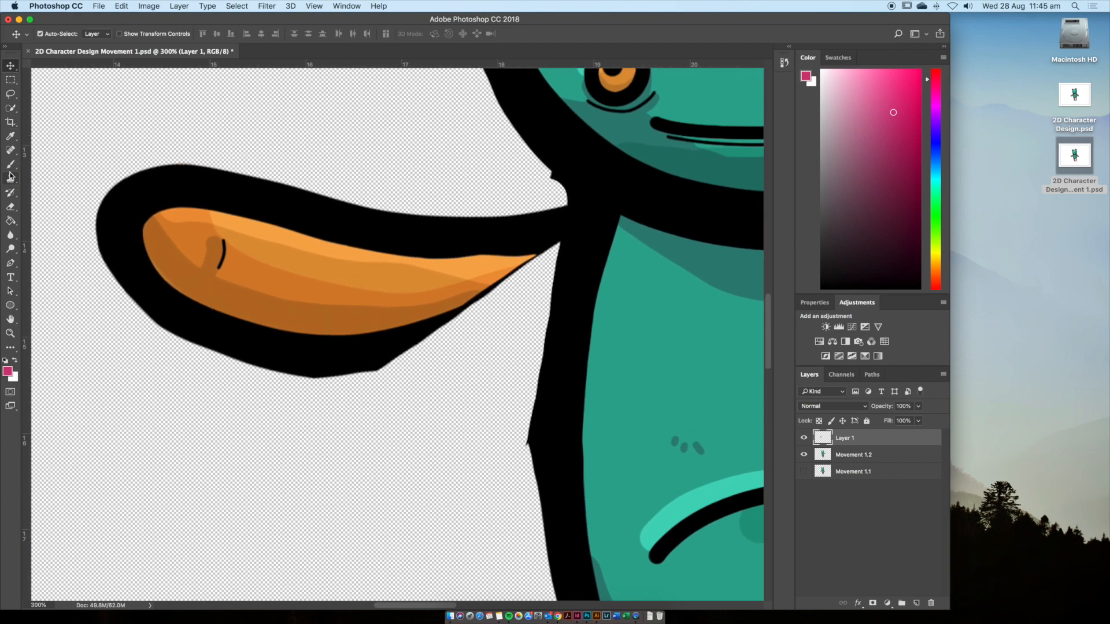
Paint the orange arm's lower black outline through to the body with the Brush at size 45, using black sampled from the outline
click(10, 165)
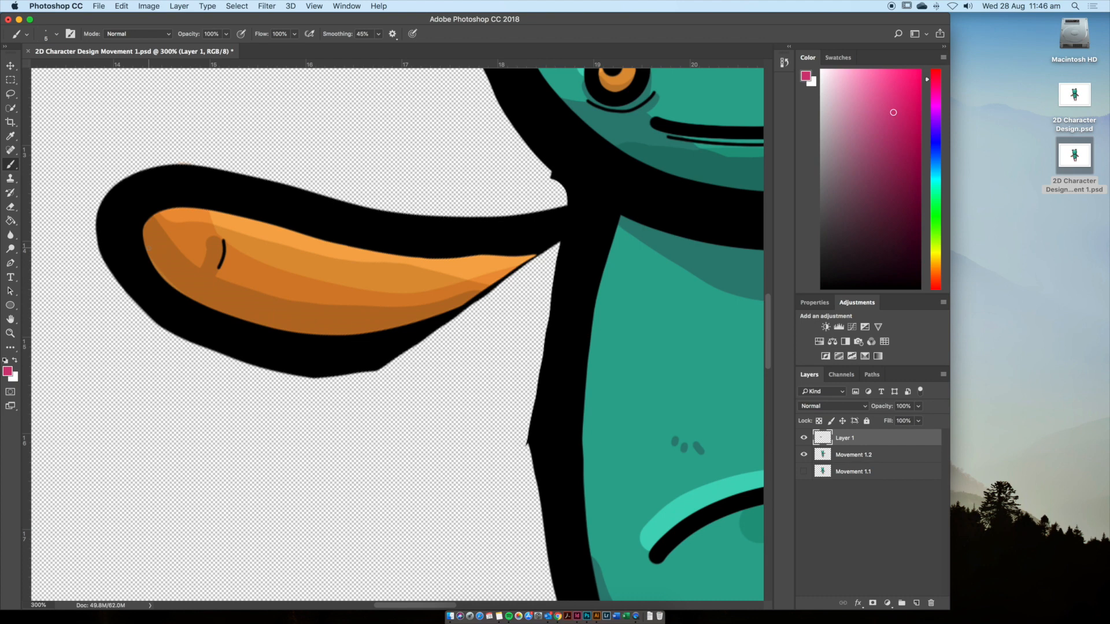
click(10, 136)
click(288, 335)
key(b)
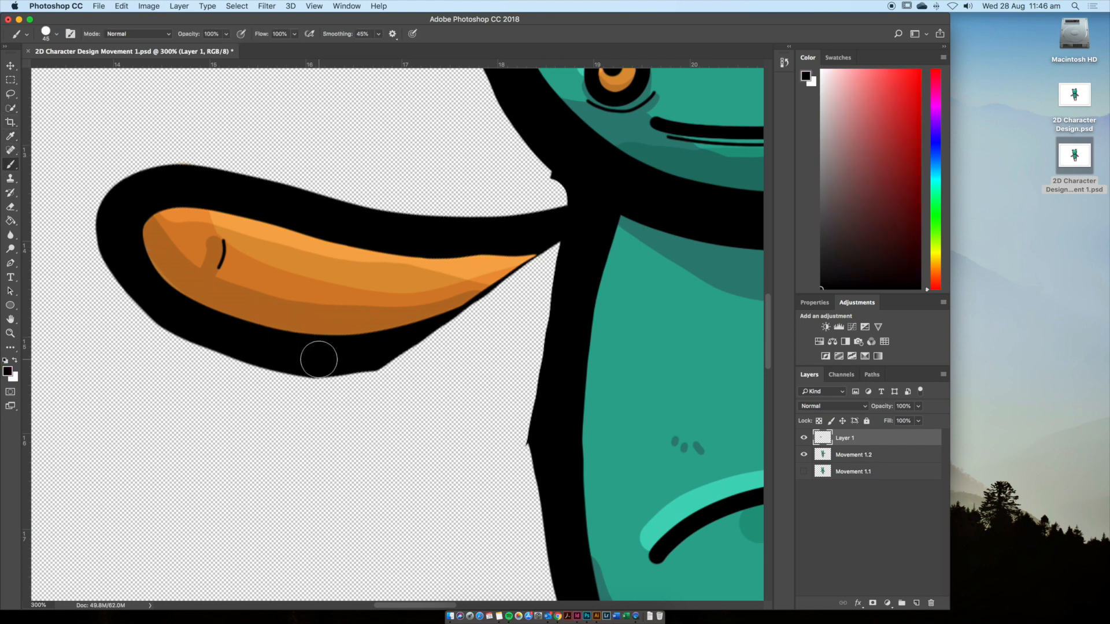
drag(324, 360, 548, 341)
Extend the arm's dark orange shadow band to the body with a smaller brush, using the colour sampled from the arm
alt+click(334, 317)
key(bracketleft)
key(bracketleft)
mouse_move(321, 334)
mouse_down()
mouse_move(399, 331)
mouse_move(556, 314)
mouse_up()
drag(453, 313, 550, 301)
Extend the arm's middle and lighter orange bands to the shoulder, sampling each shade from the arm and adjusting the brush size
alt+click(398, 303)
key(bracketright)
mouse_move(360, 297)
mouse_down()
mouse_move(558, 289)
mouse_move(490, 280)
mouse_move(559, 270)
mouse_move(524, 272)
mouse_move(556, 260)
mouse_move(494, 264)
mouse_up()
alt+click(533, 289)
key(bracketleft)
alt+click(500, 261)
Redraw the black outline where the orange arm meets the body, using black sampled from the body's outline
alt+click(566, 262)
mouse_move(563, 257)
mouse_down()
mouse_move(562, 242)
mouse_move(518, 250)
mouse_move(551, 349)
mouse_up()
scroll(534, 357, up, 2)
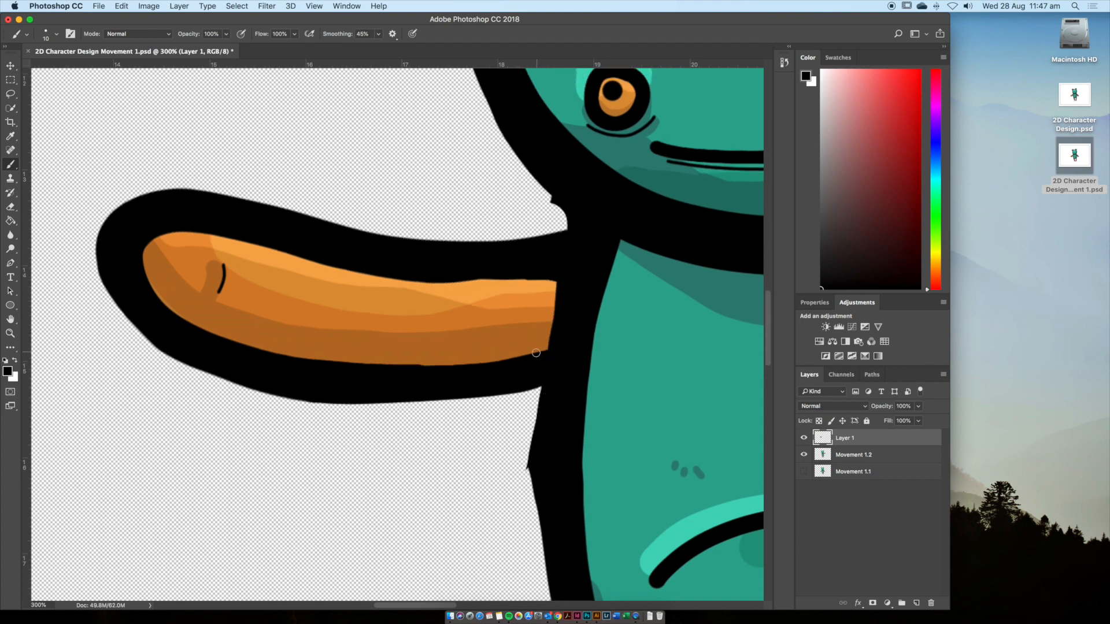
Erase the leftover bumps on the Movement 1.2 layer's black body outline above and below the orange arm
scroll(504, 276, down, 2)
scroll(504, 276, right, 2)
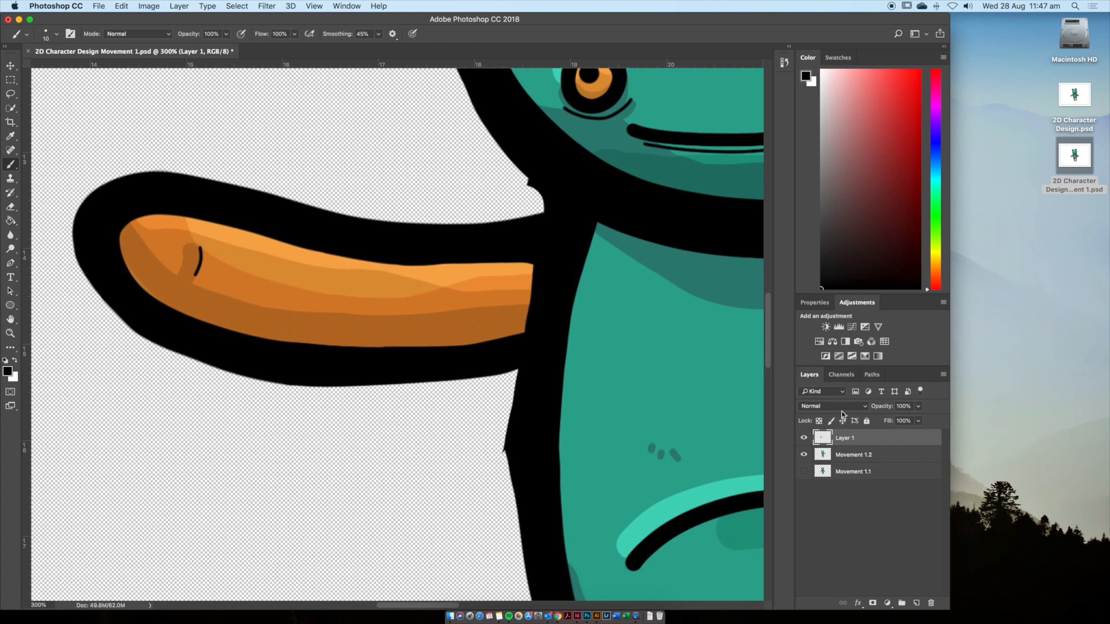
click(892, 457)
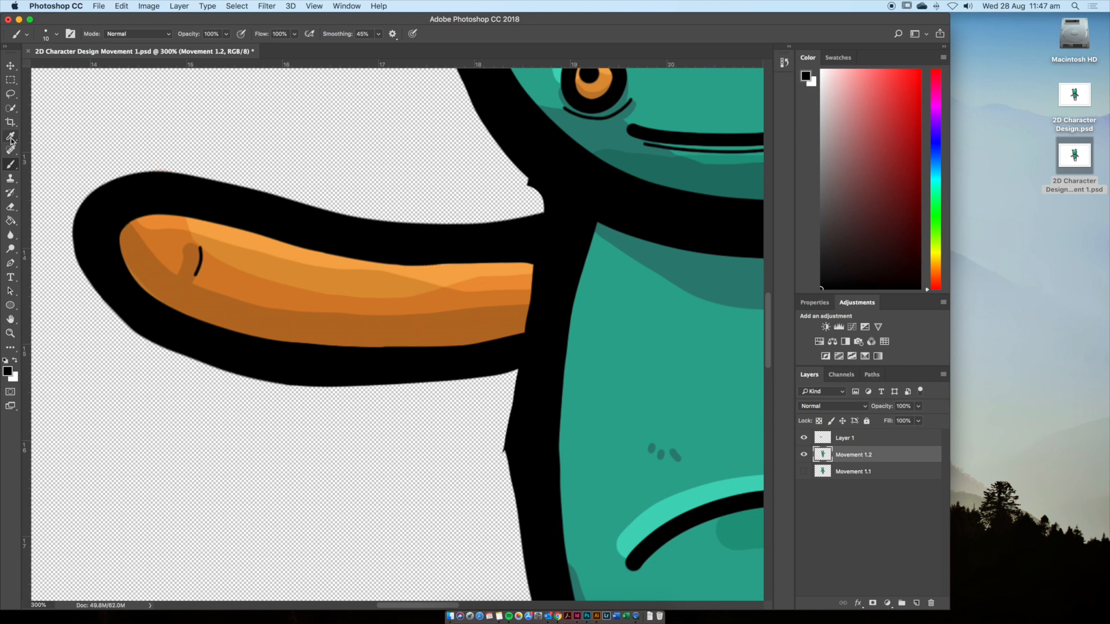
click(11, 207)
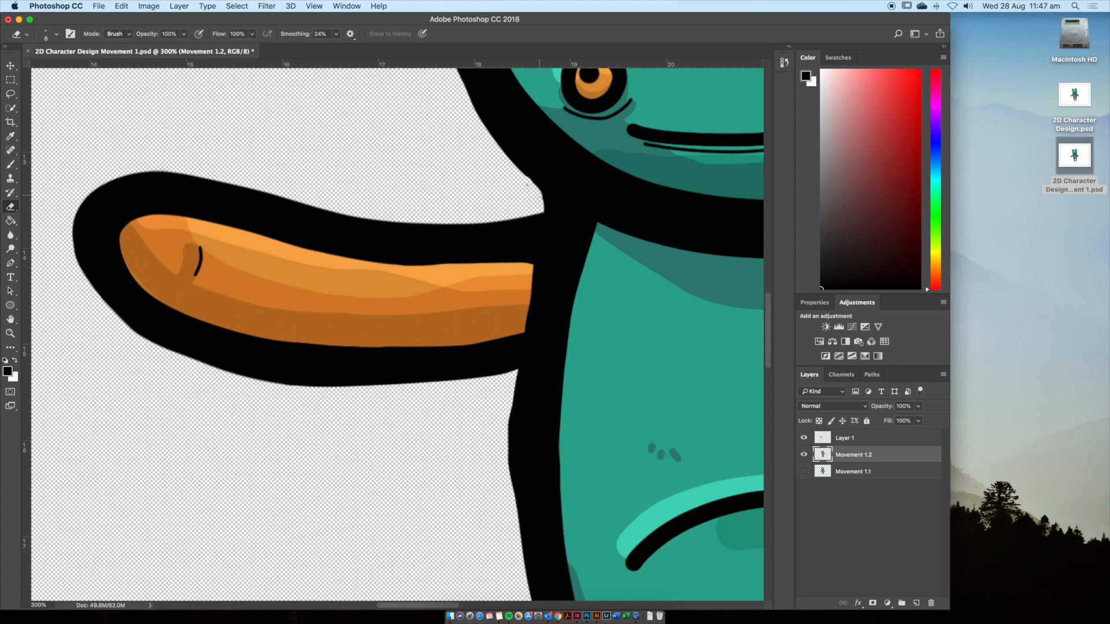
scroll(399, 335, down, 1)
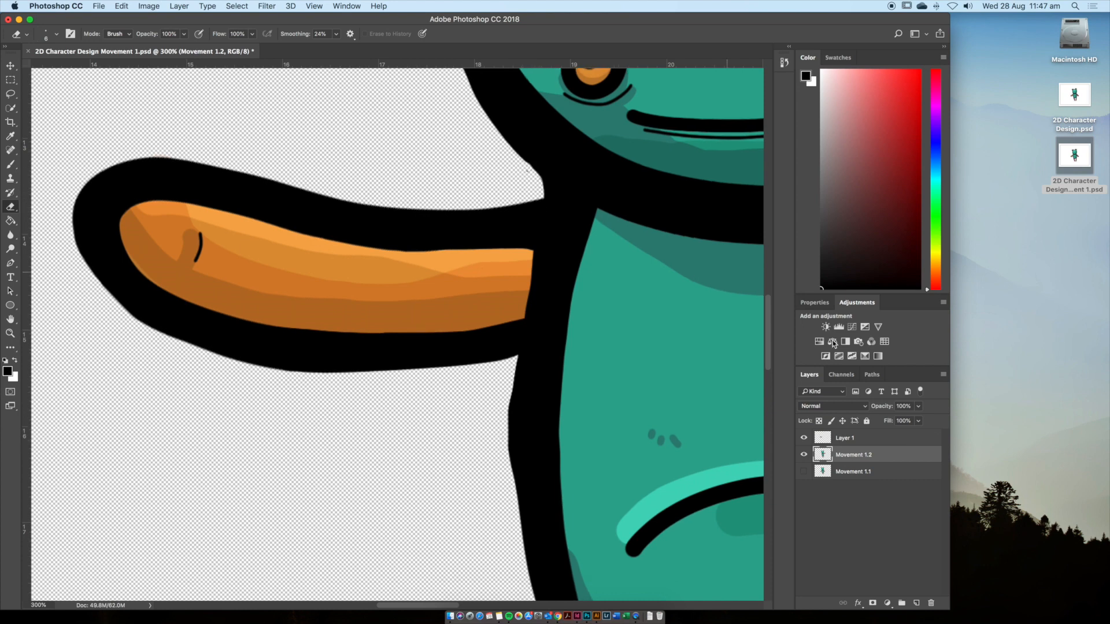
Merge the orange arm's layer with the Movement 1.2 layer and name the result Movement 1.2
click(878, 442)
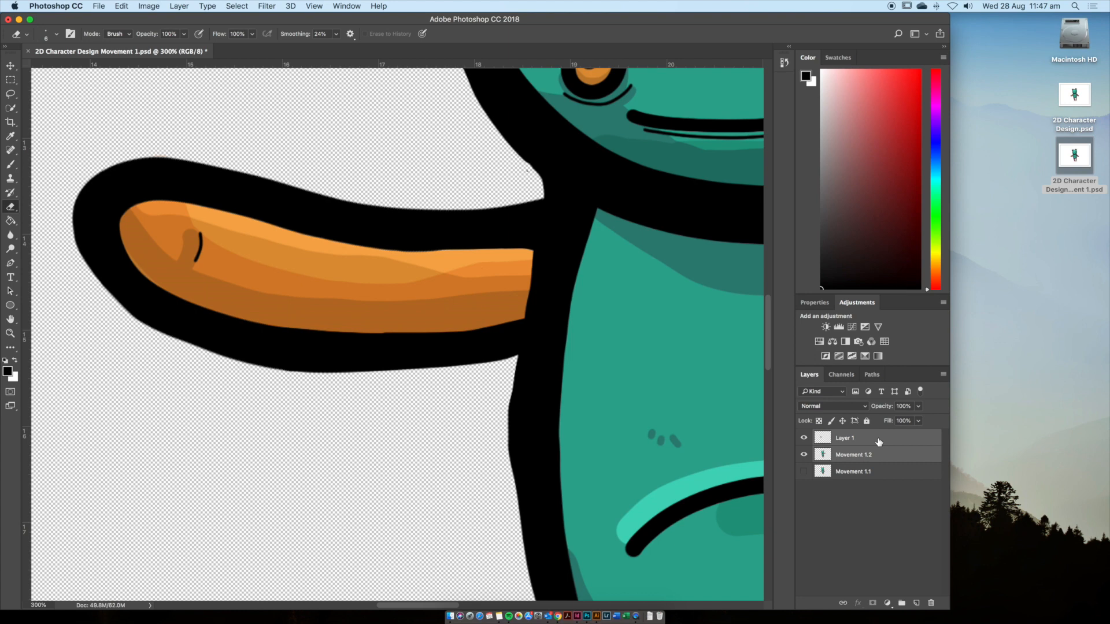
right_click(879, 441)
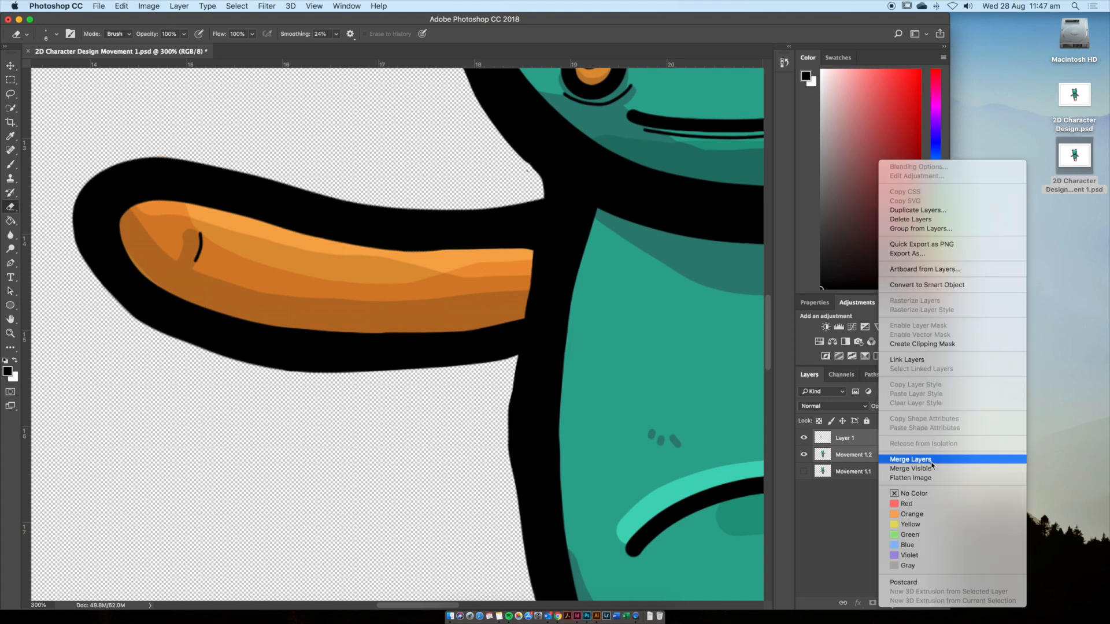
click(910, 460)
text(Movement 1.2)
key(Return)
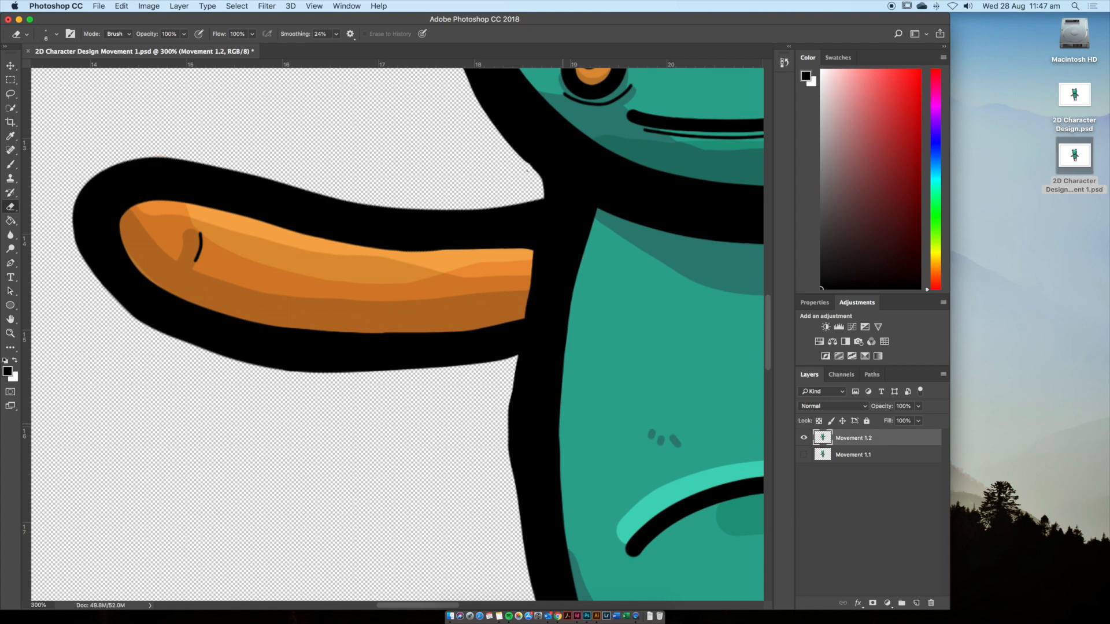
Show the Movement 1.1 layer and set its opacity to 100%
key(super+0)
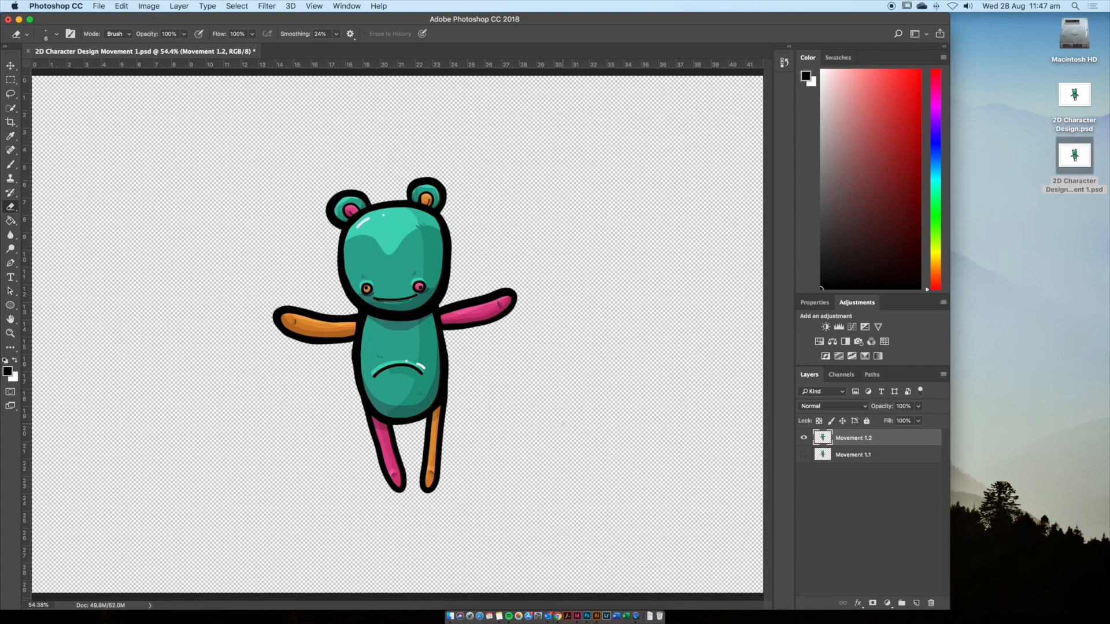
click(802, 455)
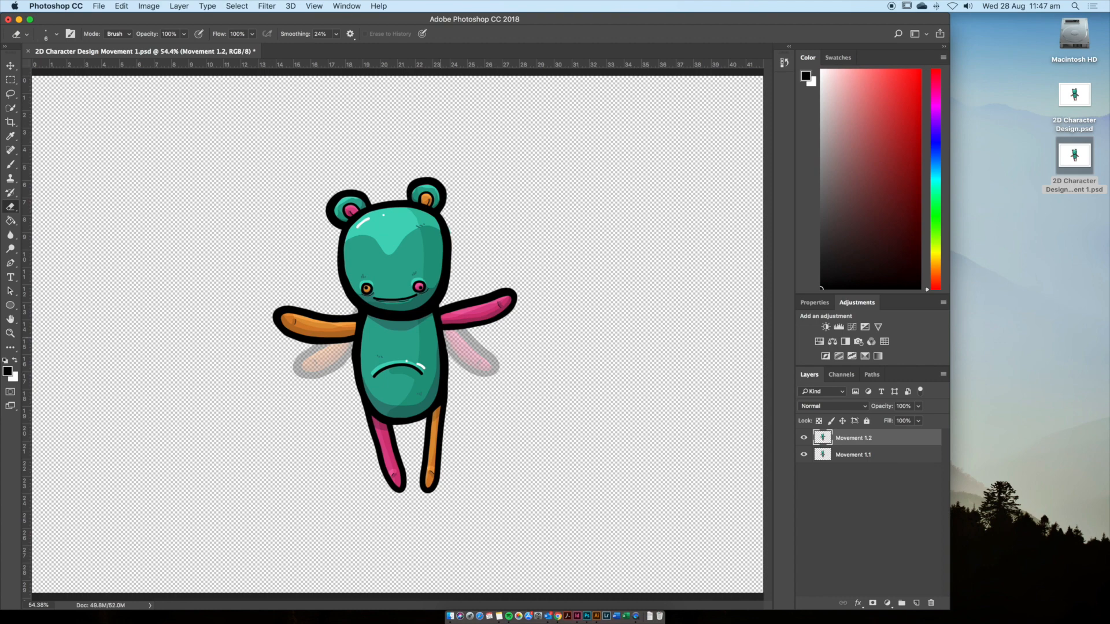
click(909, 455)
click(918, 406)
mouse_move(944, 419)
mouse_down()
mouse_move(914, 422)
mouse_move(949, 418)
mouse_up()
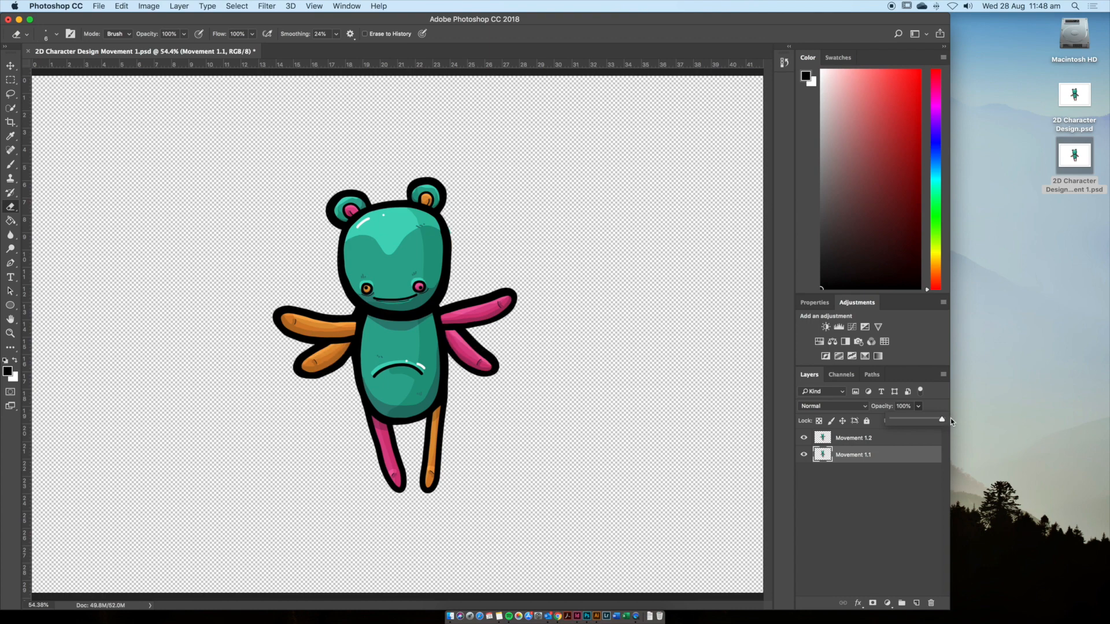
Alternate the visibility of the Movement 1.2 and Movement 1.1 layers to compare the arm poses of the two frames
click(897, 439)
click(804, 439)
click(803, 439)
click(803, 439)
click(803, 454)
click(803, 438)
click(803, 438)
click(803, 454)
click(803, 439)
click(804, 454)
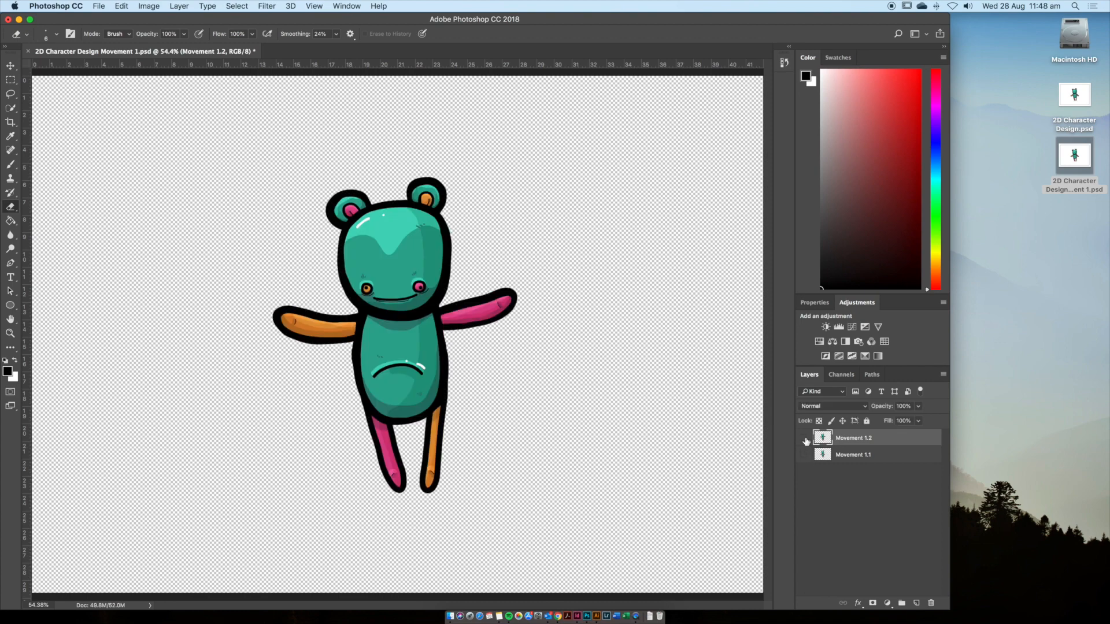